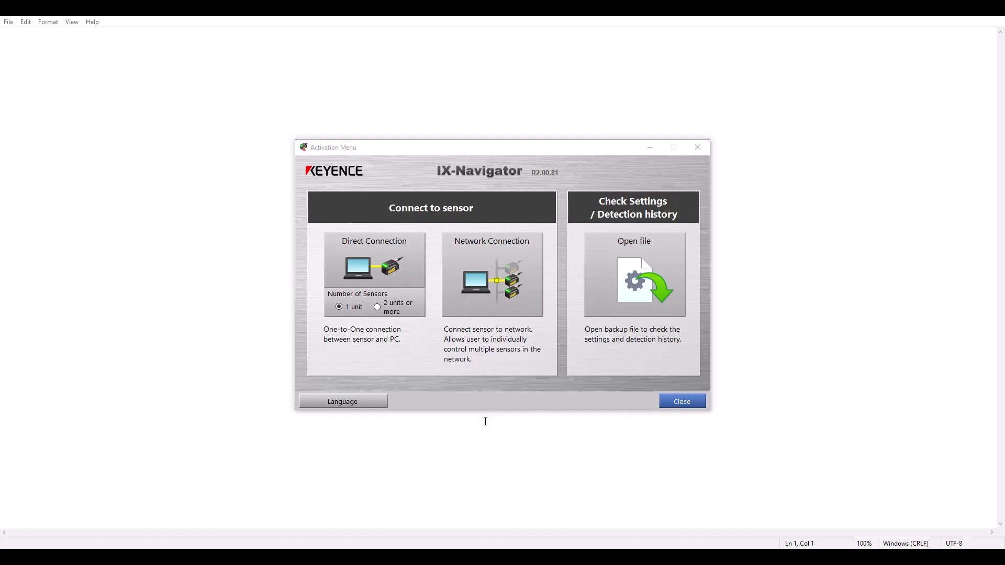
Search the network on the Intel Ethernet adapter and find the unconfigured IX-360W sensor.
click(491, 296)
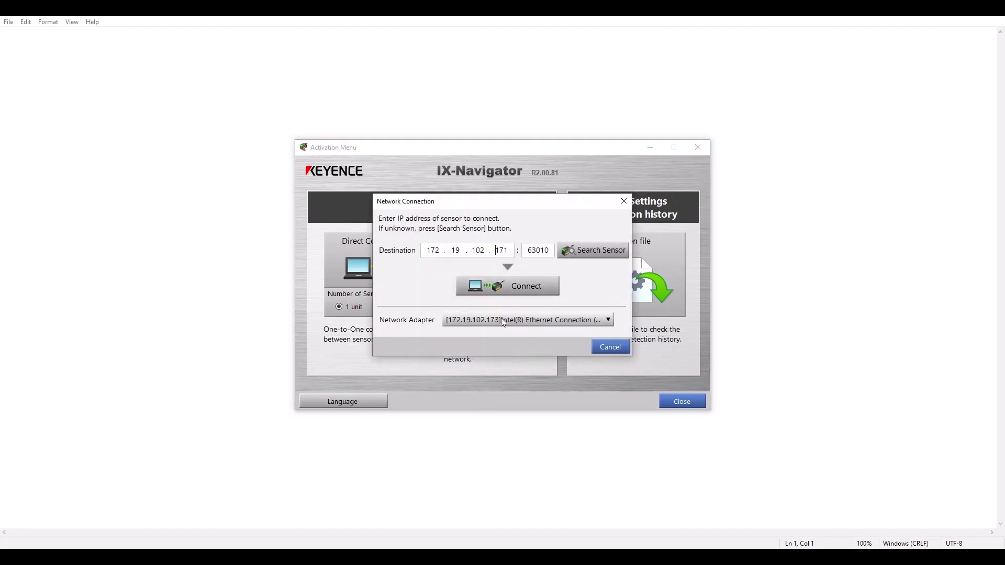
click(500, 320)
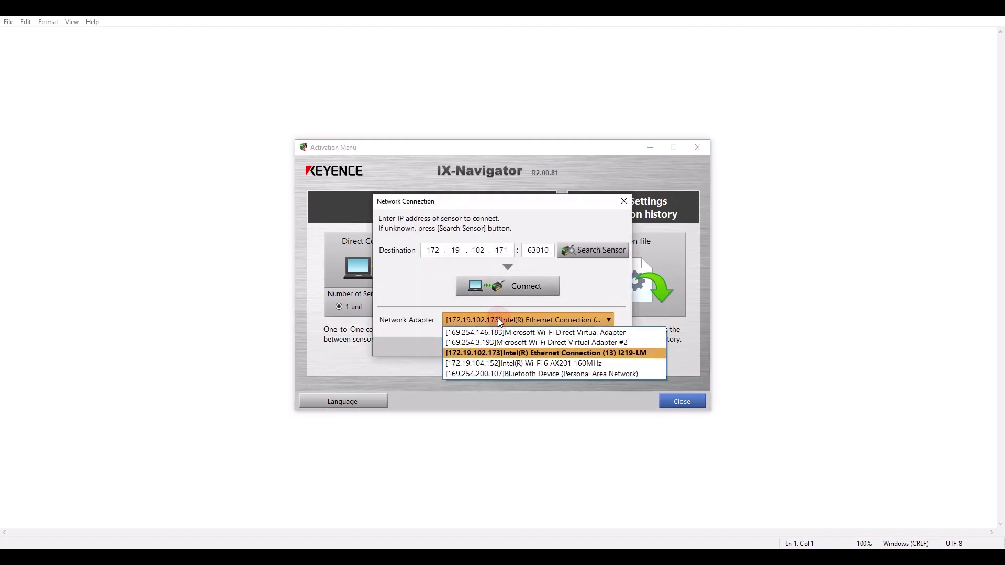
click(519, 354)
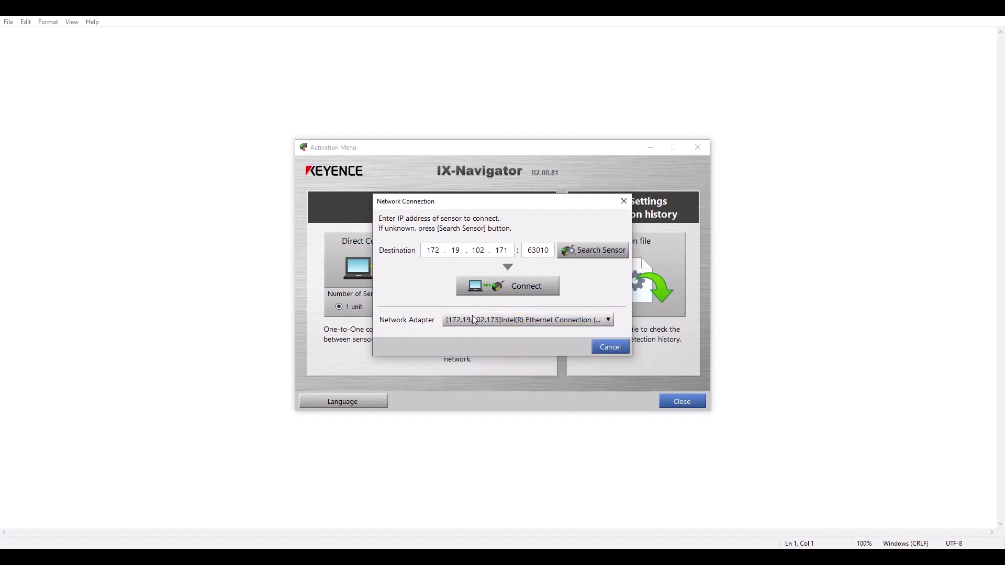
click(577, 255)
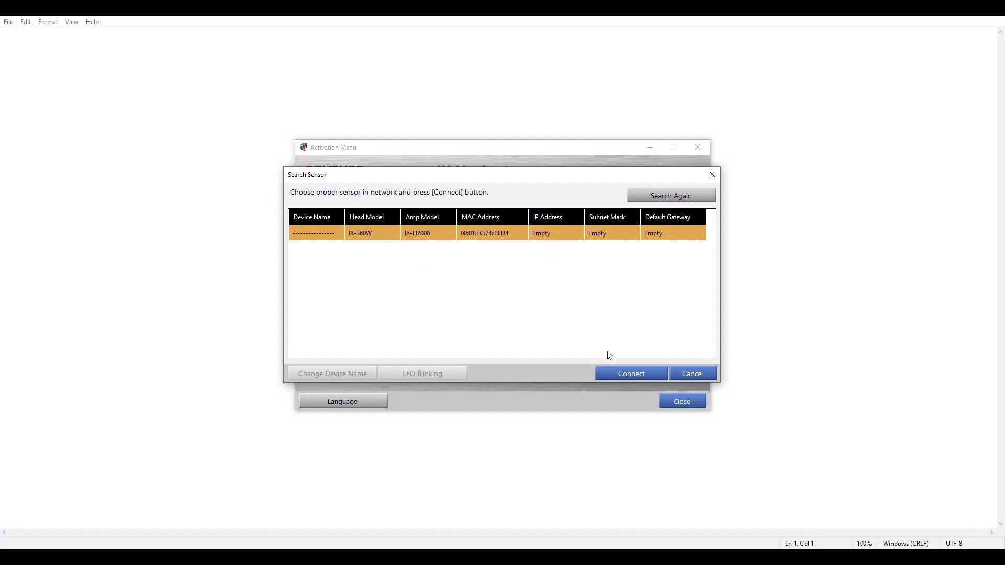
Give the IX-360W the IP address 172.19.102.172 and connect to it.
click(613, 373)
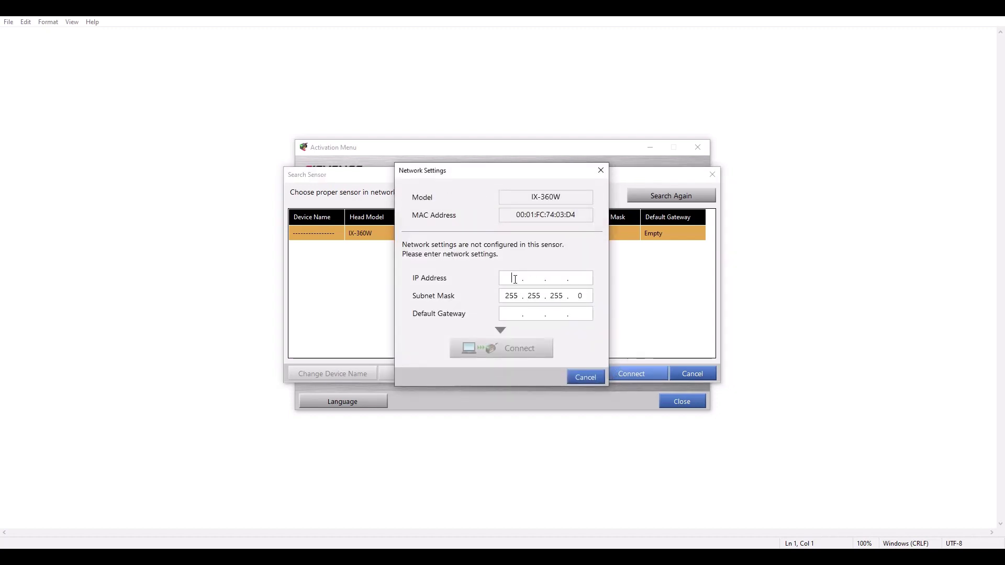
text(172 . 19 . 102 . 172)
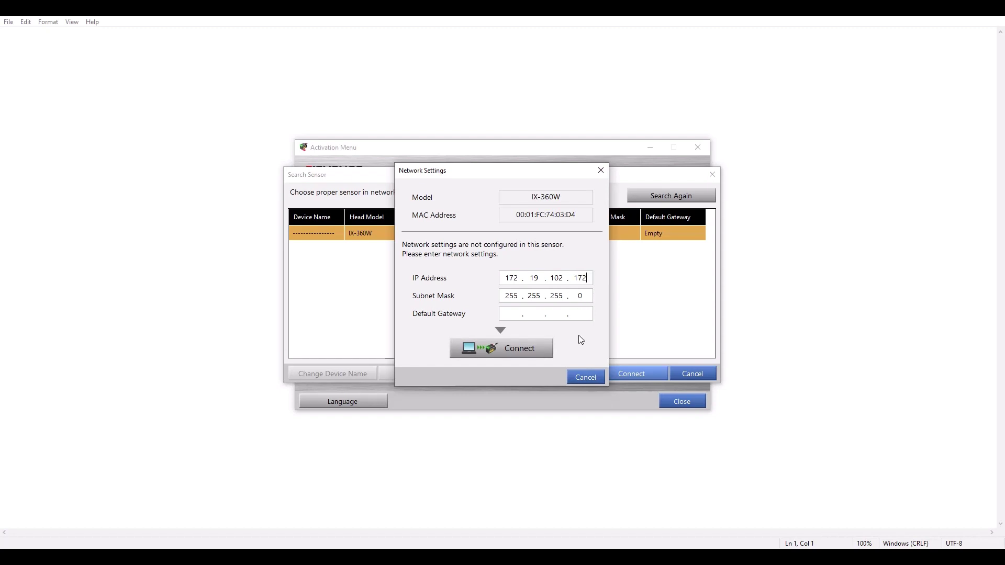
click(512, 350)
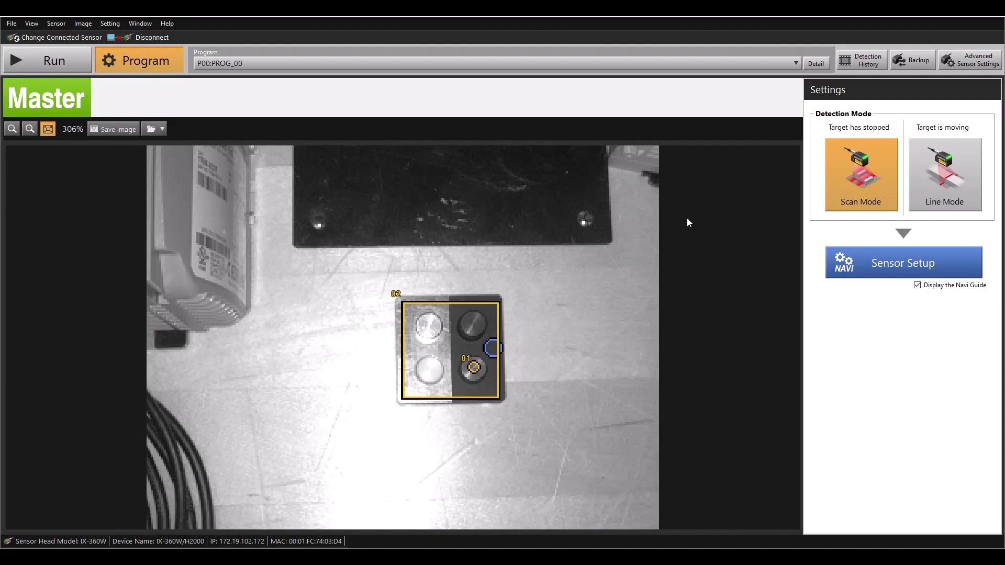
Bring up the communication unit's data assignment editor under Advanced Sensor Settings > Device.
click(987, 63)
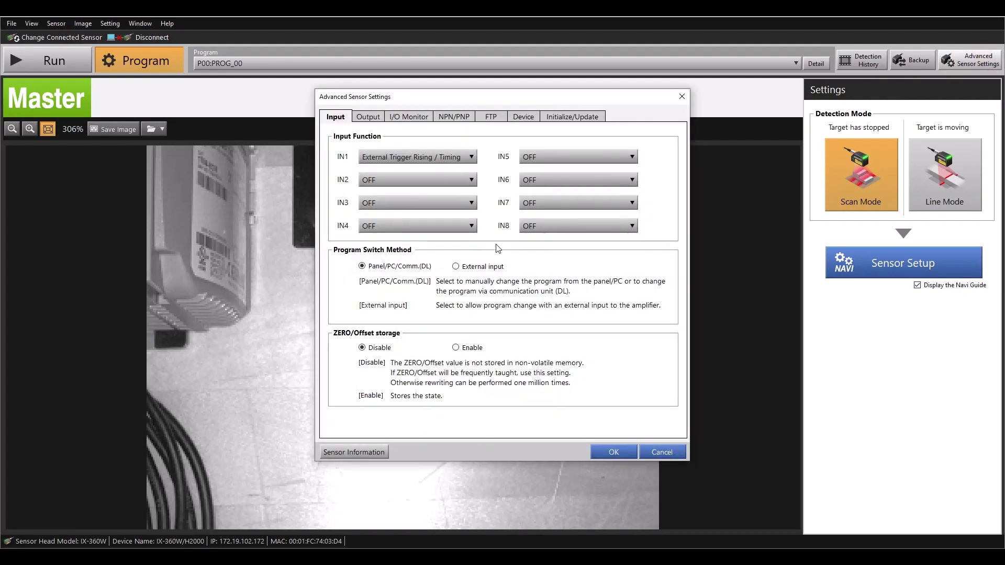
click(530, 118)
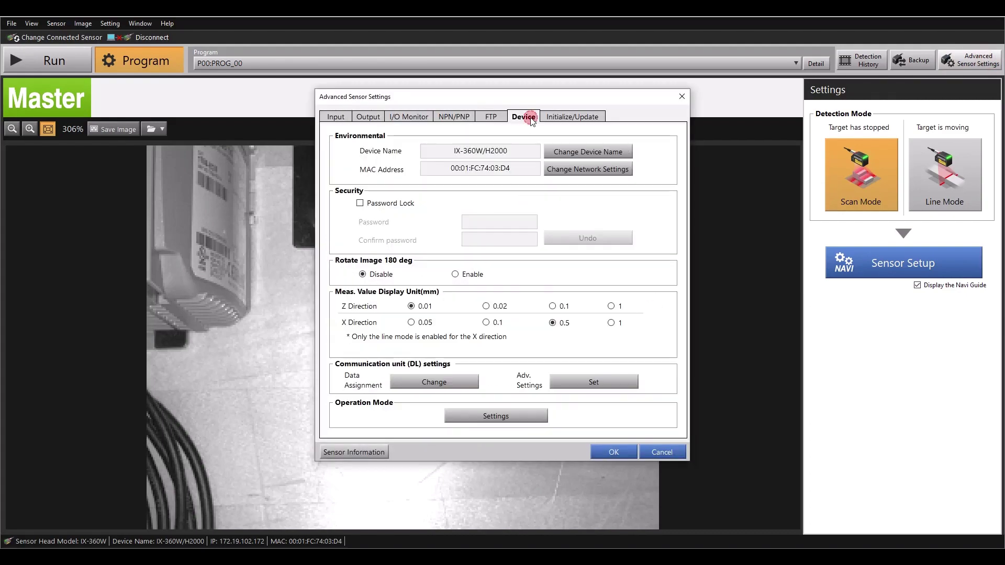
click(413, 383)
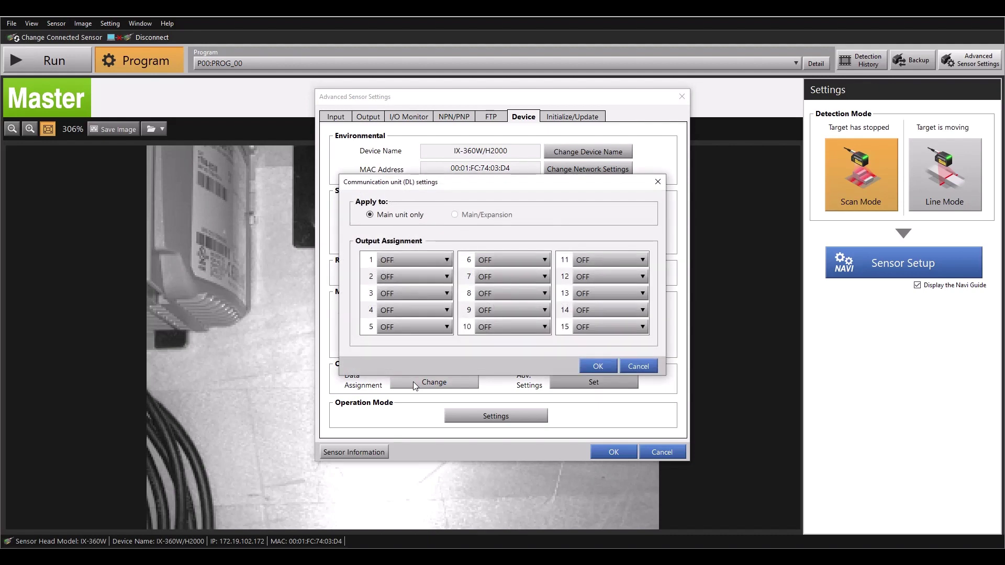
drag(473, 193, 471, 216)
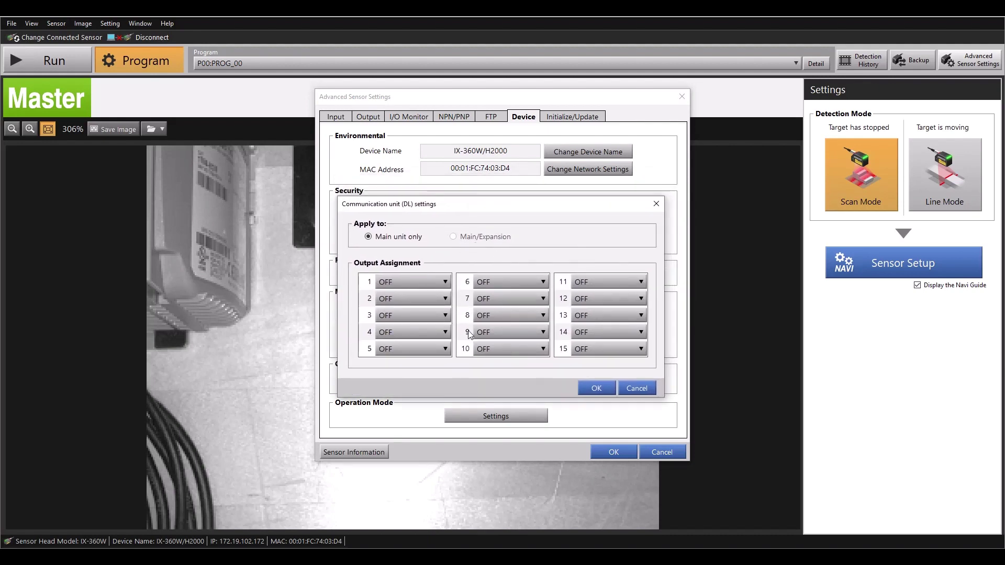
Assign Tool 01 to output 1 and Tool 02 to output 2.
click(444, 283)
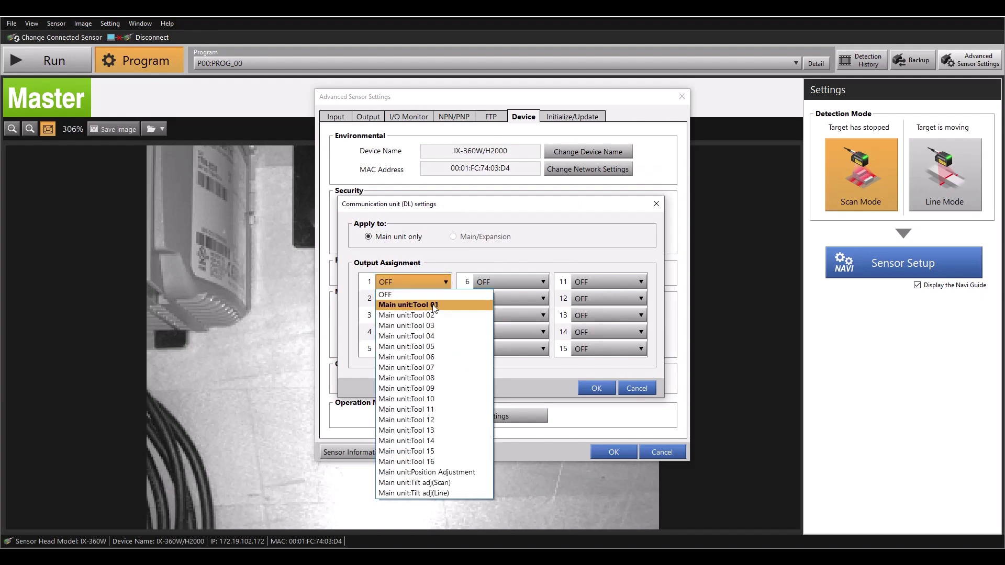
click(434, 306)
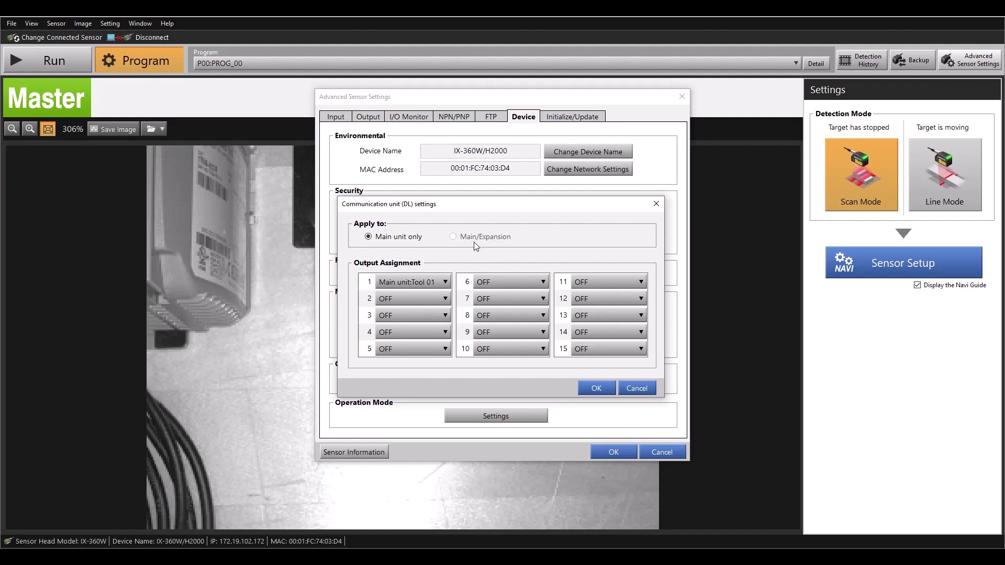
click(421, 281)
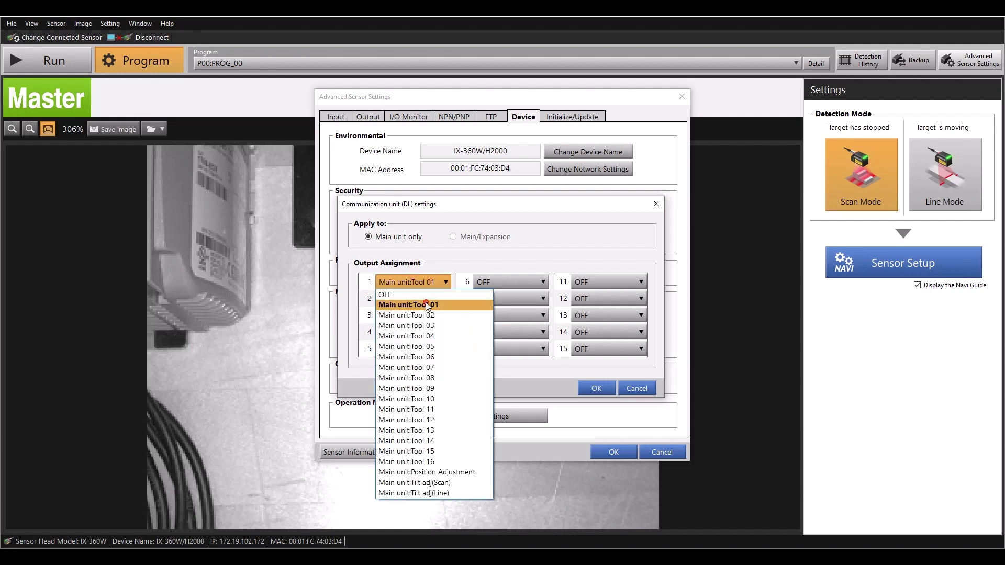
click(426, 304)
click(426, 301)
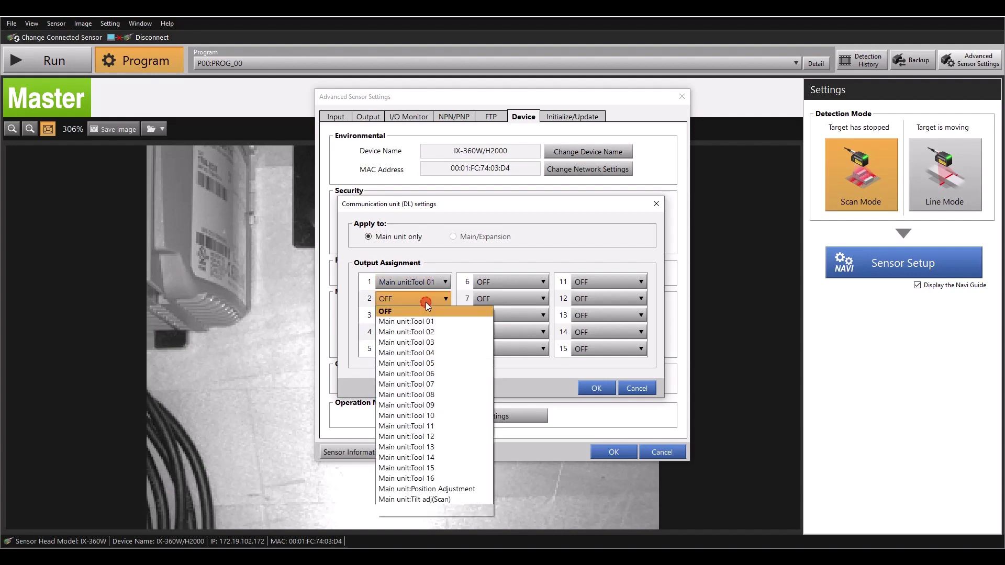
click(425, 331)
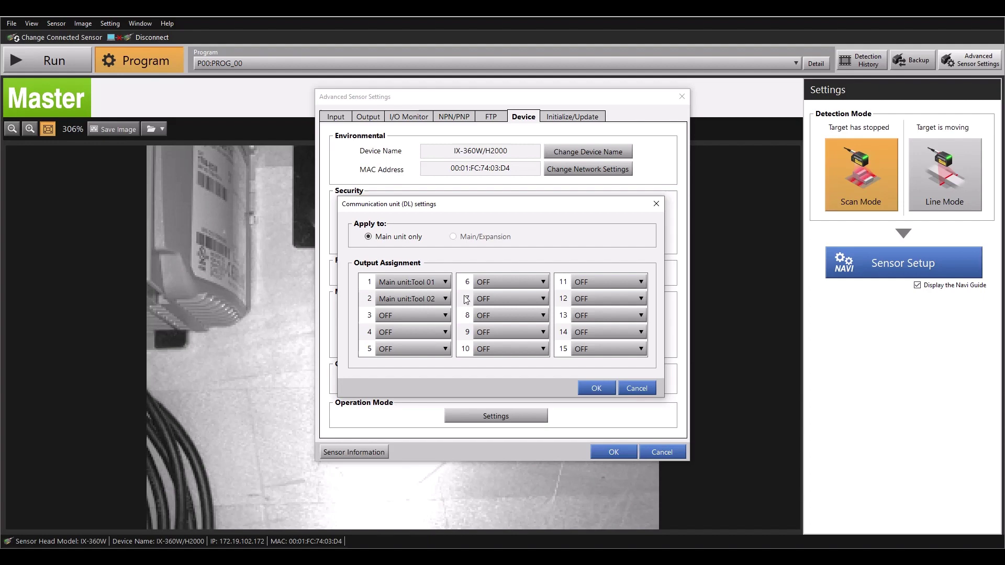
Confirm the assignment and apply the settings, restarting the communication unit.
click(585, 393)
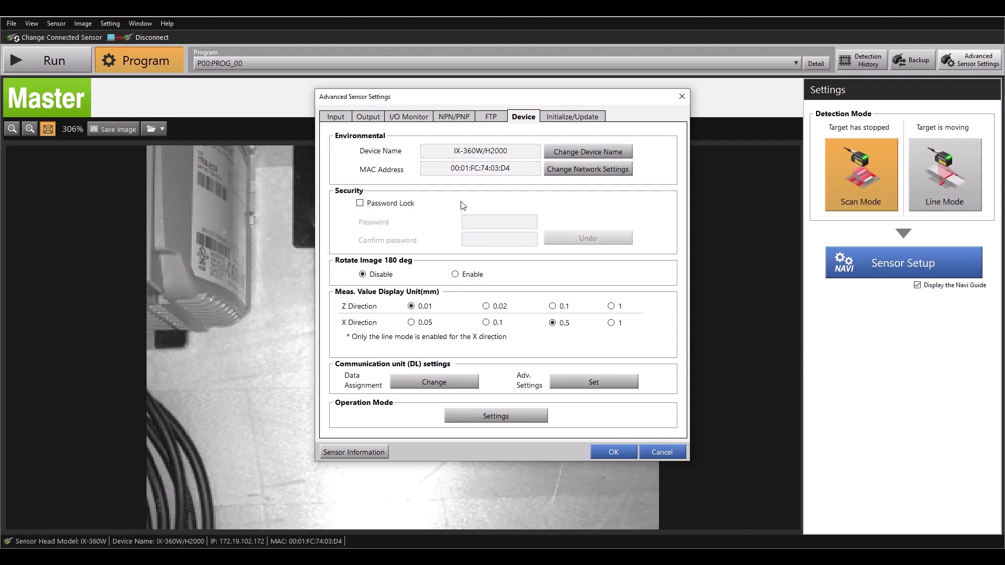
click(608, 455)
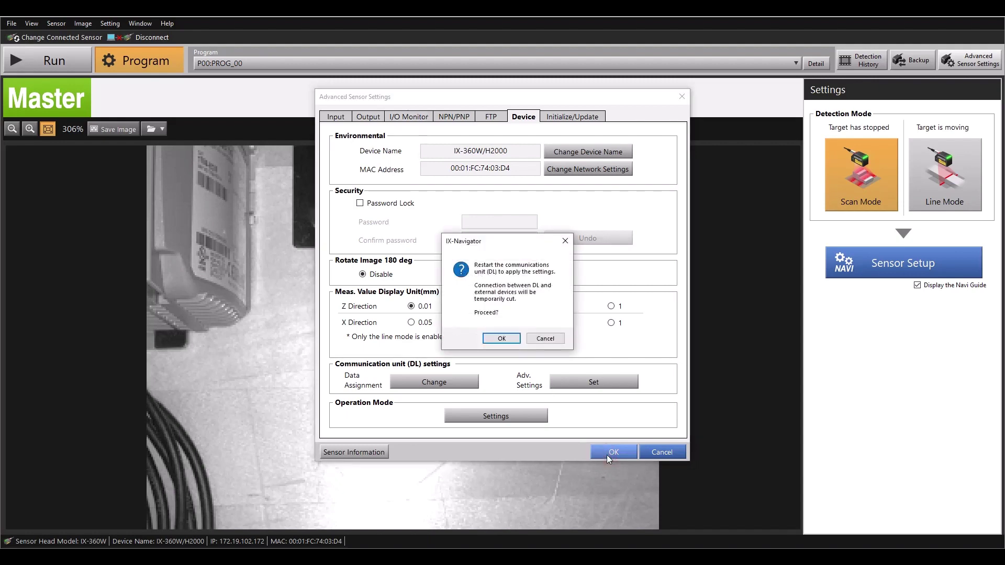
click(501, 339)
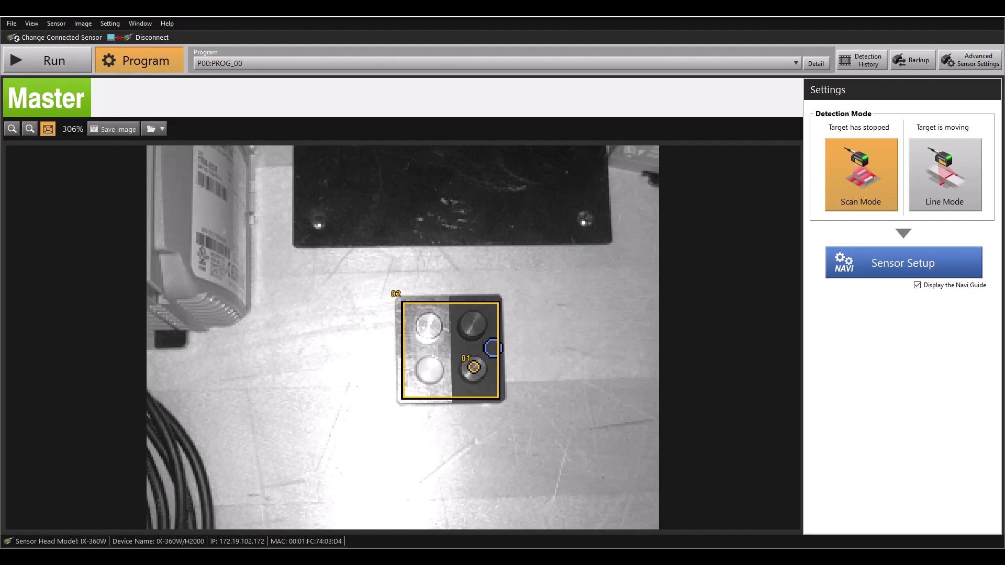
Launch the IP Setting Tool by searching Windows for 'ip set'.
key(super+s)
text(ip set)
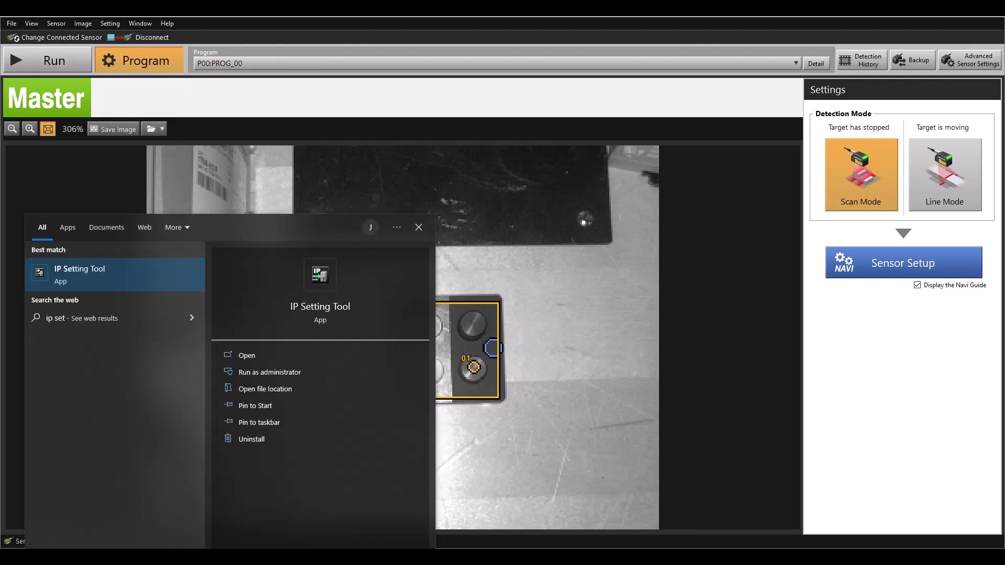
key(Return)
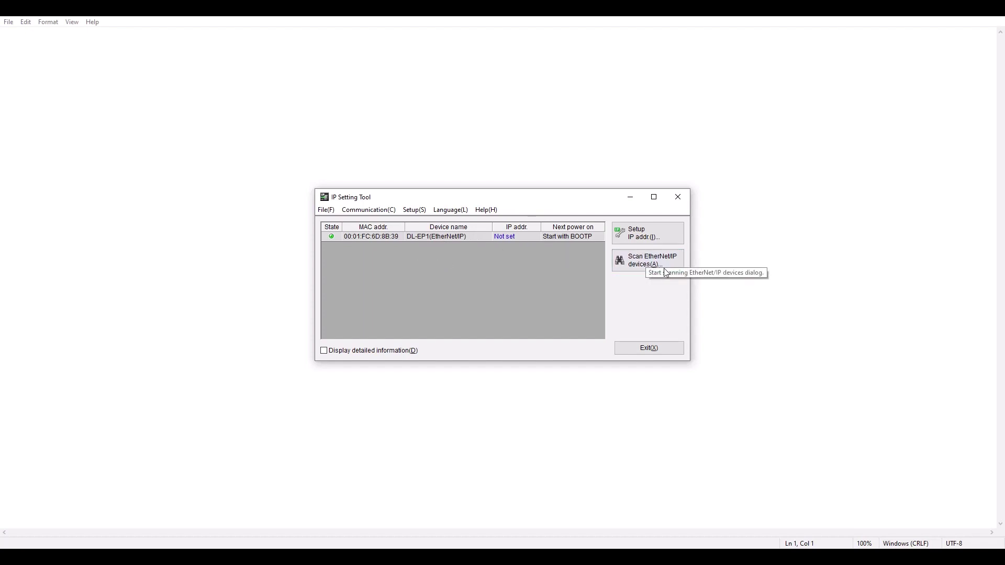
Scan the 172.19.102 range for EtherNet/IP devices and select the unaddressed DL-EP1.
click(654, 264)
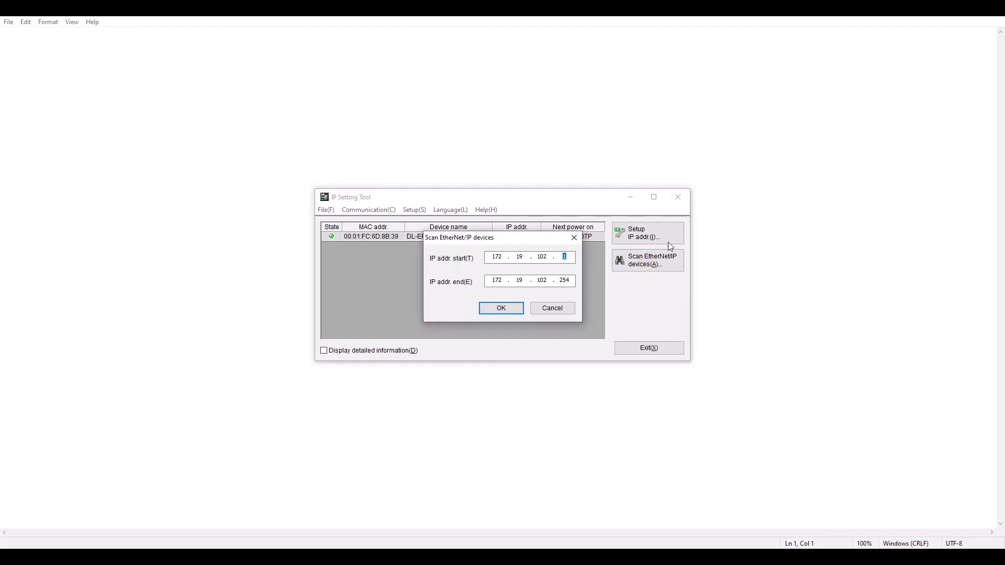
click(492, 304)
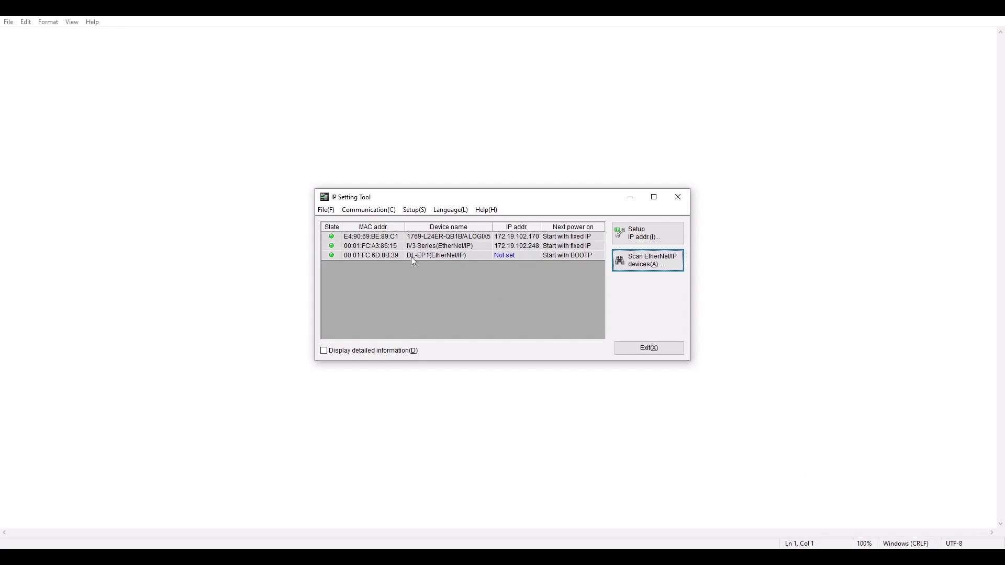
click(500, 259)
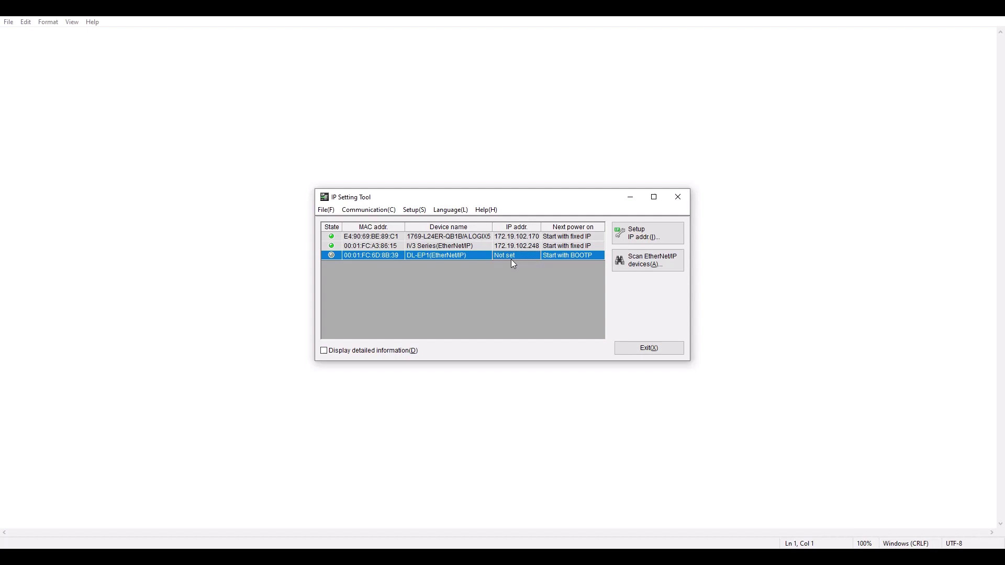
Set the DL-EP1's IP to 172.19.102.171, starting with a fixed IP at power-on.
click(647, 236)
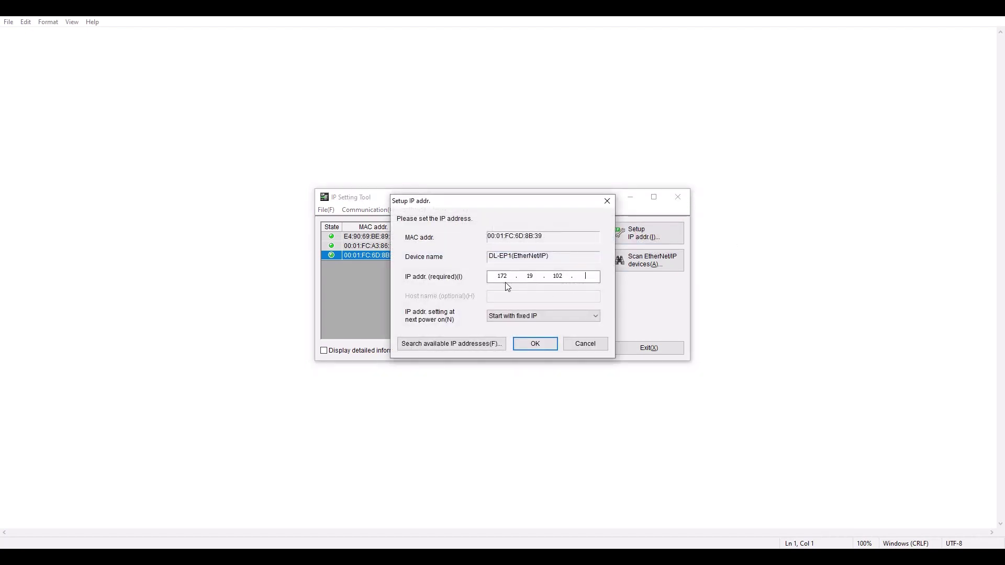
click(593, 278)
click(503, 319)
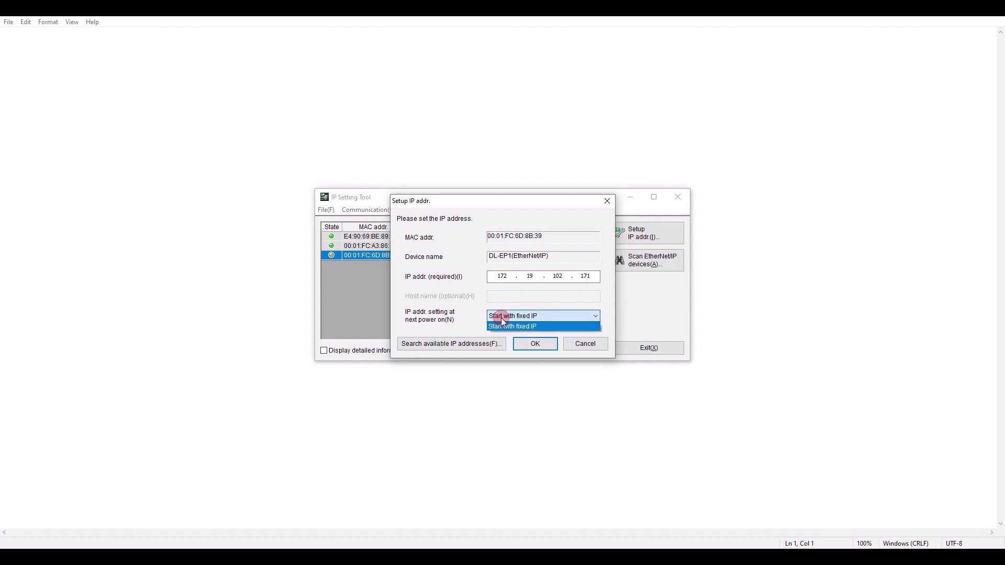
click(547, 325)
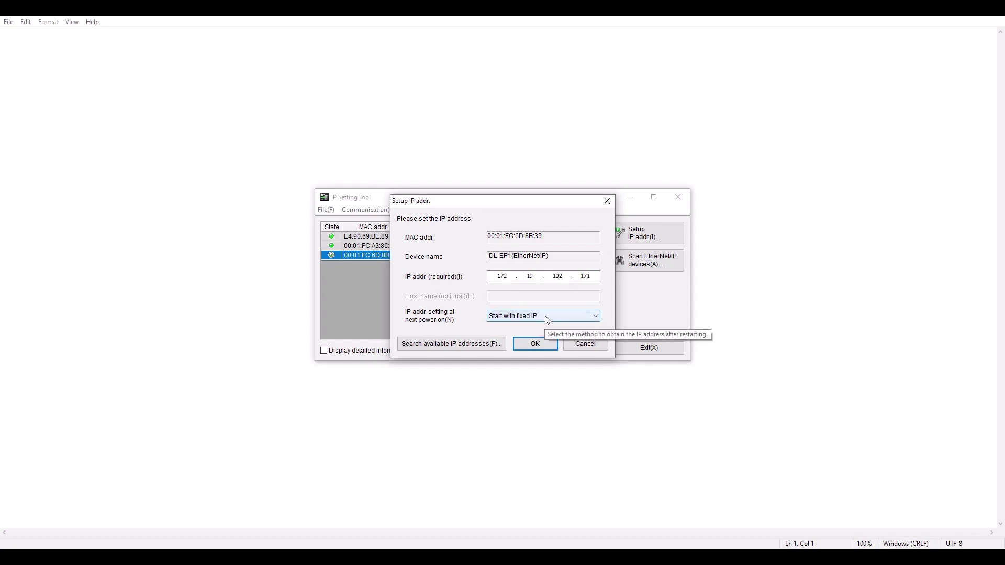
click(539, 343)
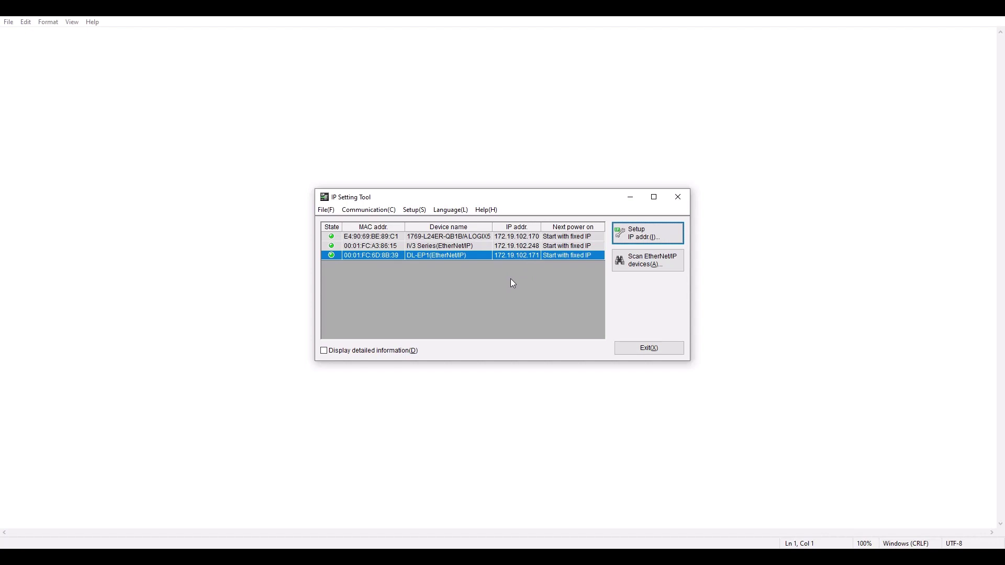
Create a 1769-L24ER-QB1B project named IX_DLEP1_connection_example.
click(676, 198)
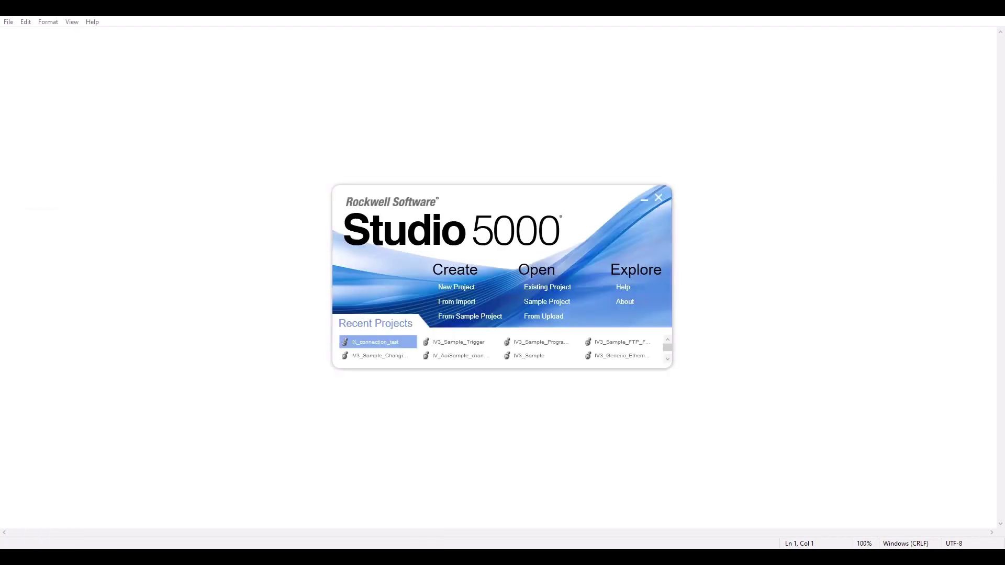
click(463, 288)
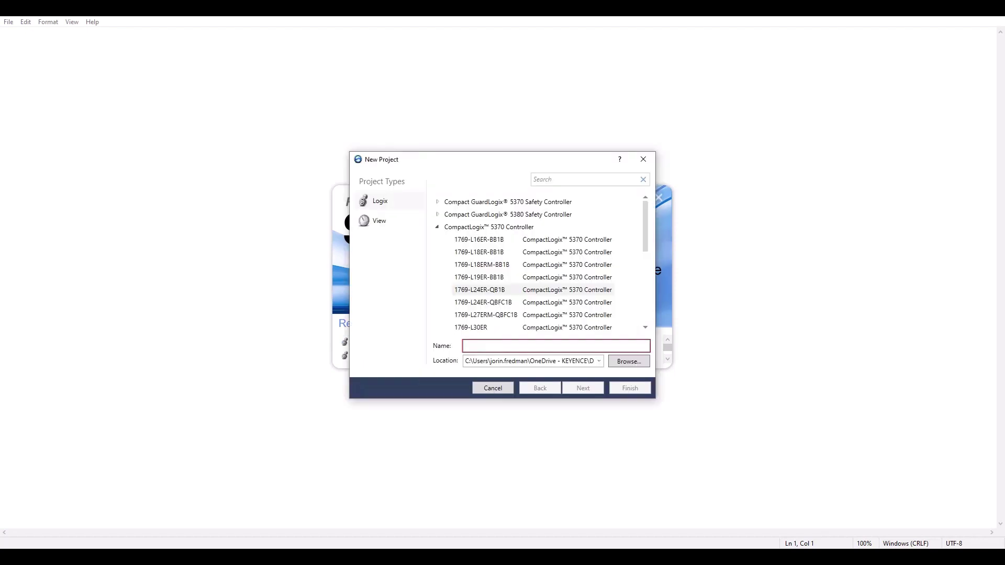
text(IX)
key(BackSpace)
key(BackSpace)
text(IX)
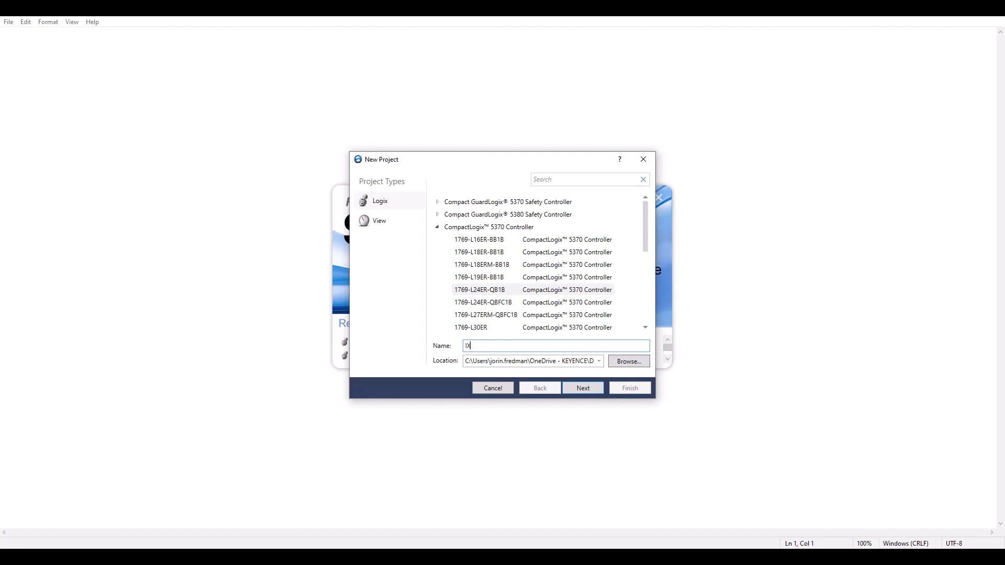
text(_DLEP1_connection_example)
click(591, 392)
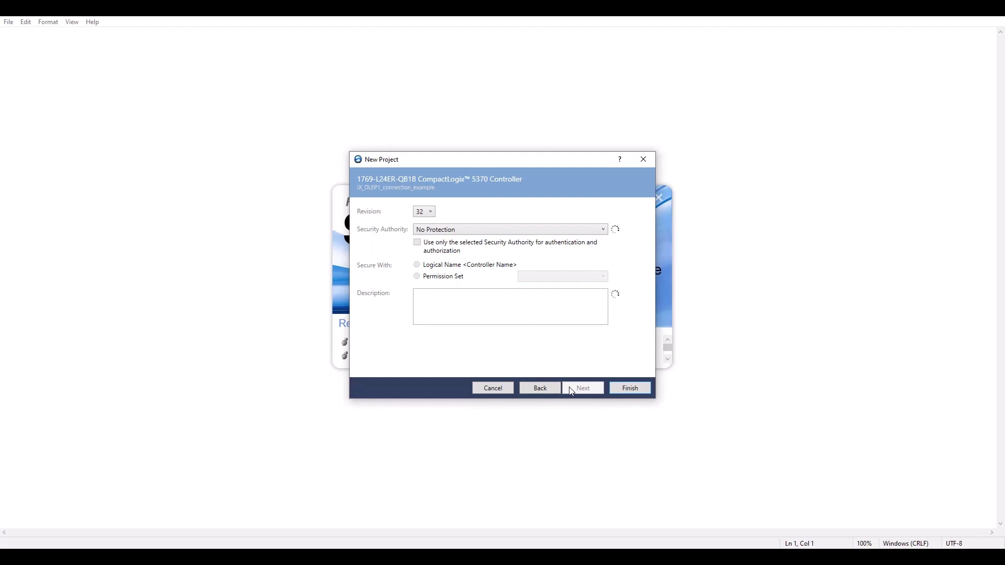
click(625, 388)
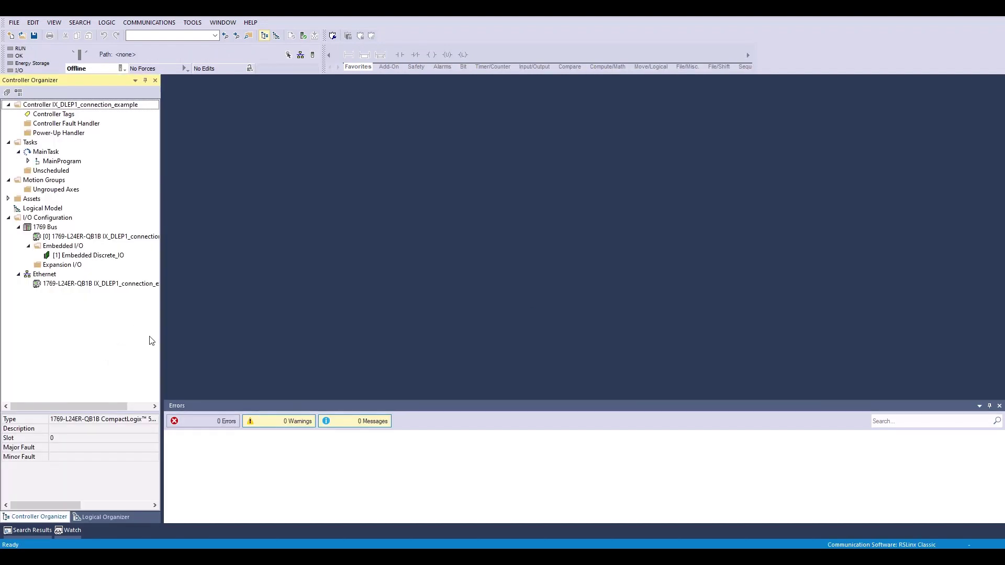
Add a Generic Ethernet module (ETHERNET-MODULE) to the controller's Ethernet network.
click(59, 276)
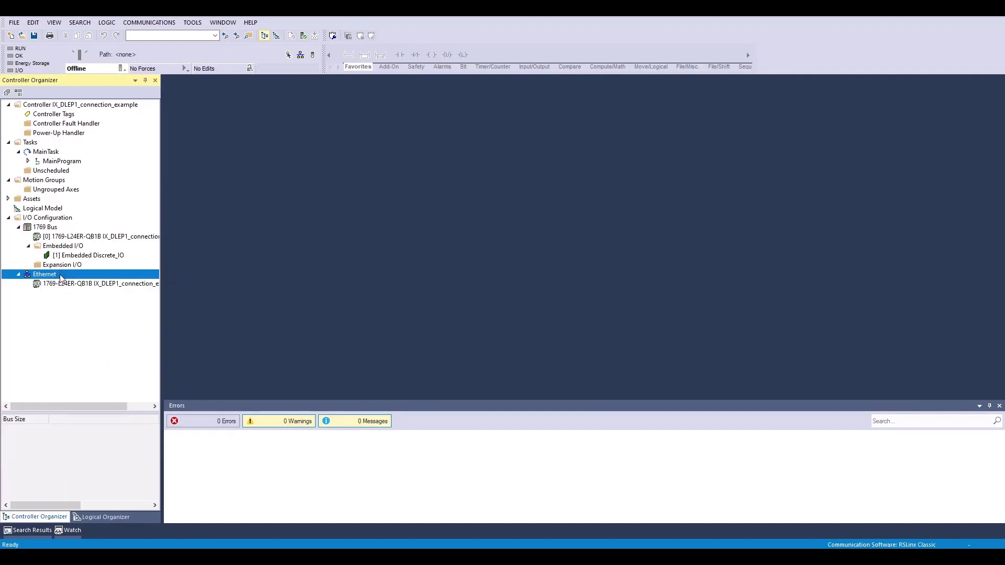
right_click(61, 278)
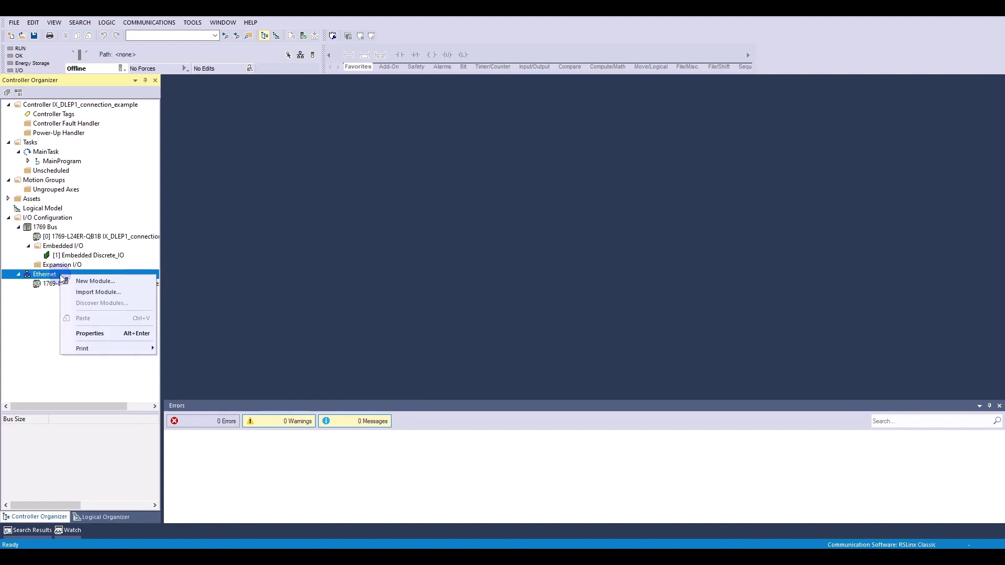
click(97, 282)
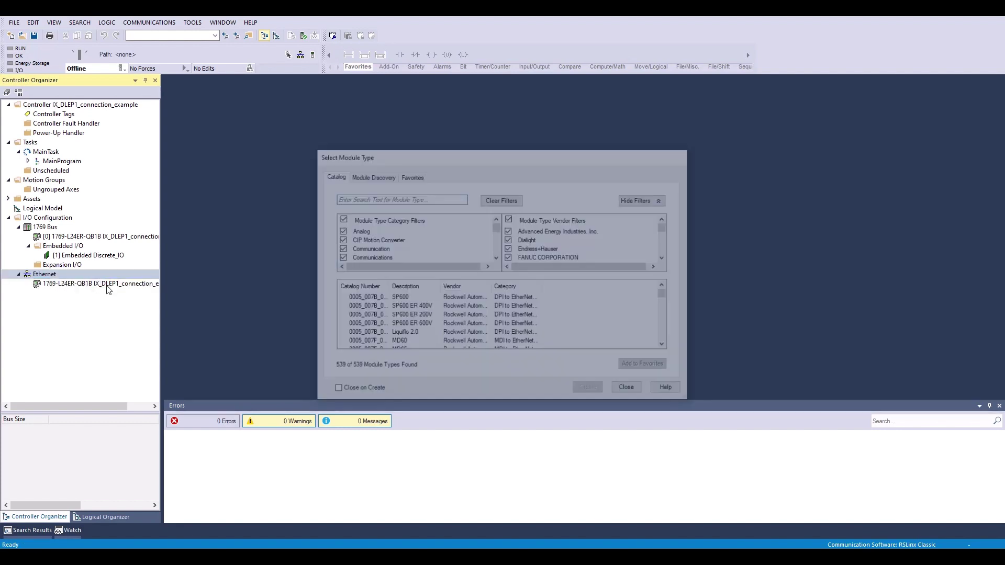
click(364, 197)
text(g)
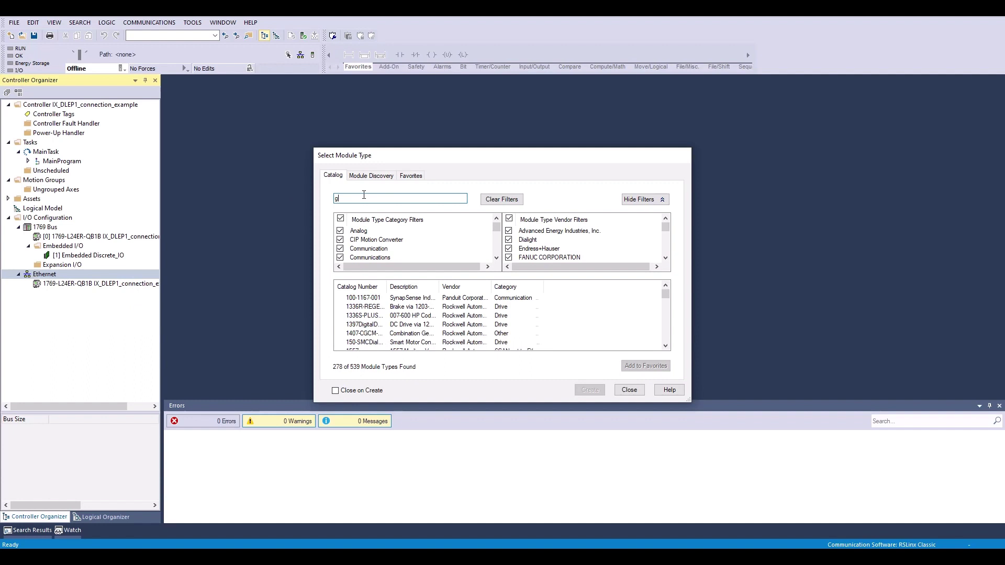
text(eneric etherne)
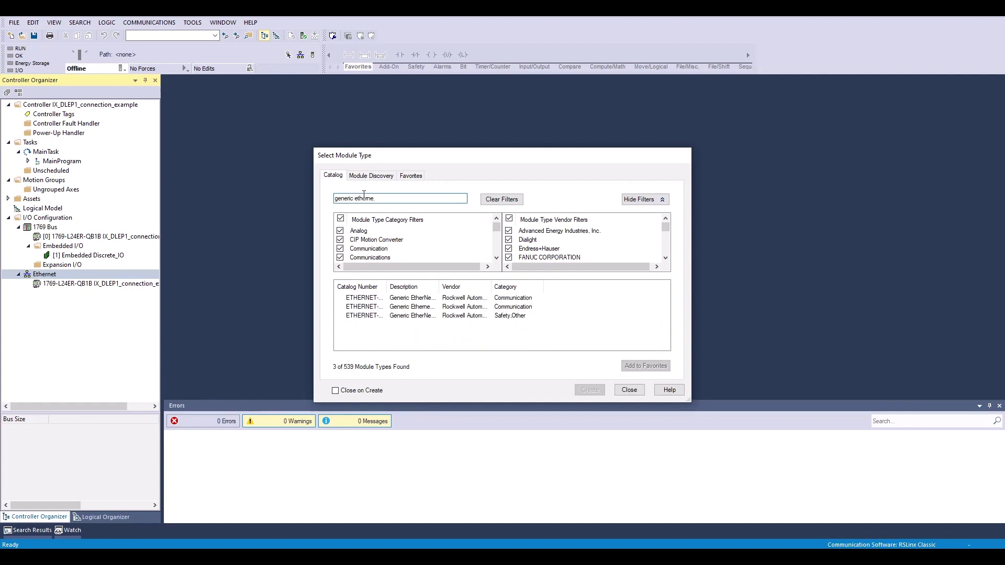
text(t module)
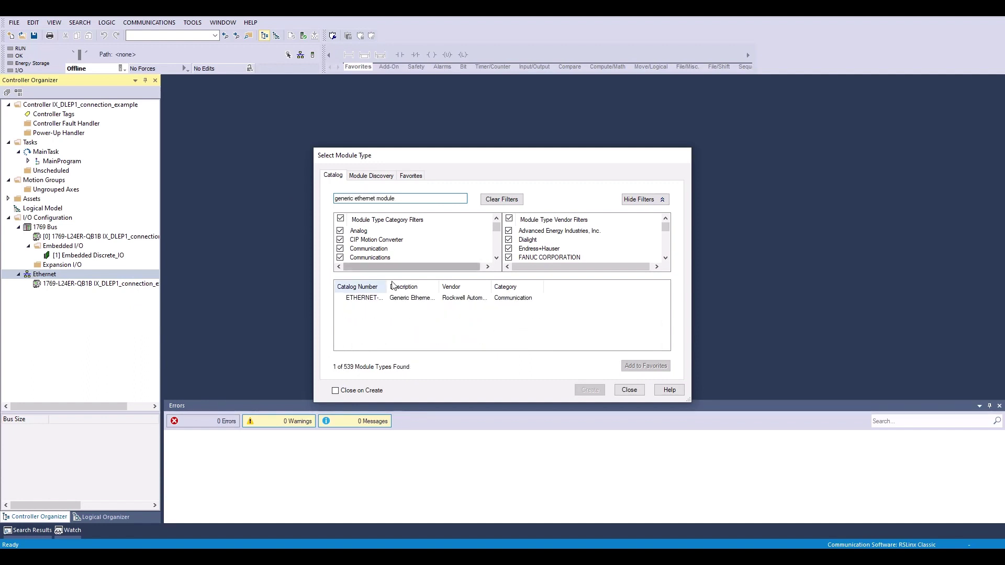
click(410, 298)
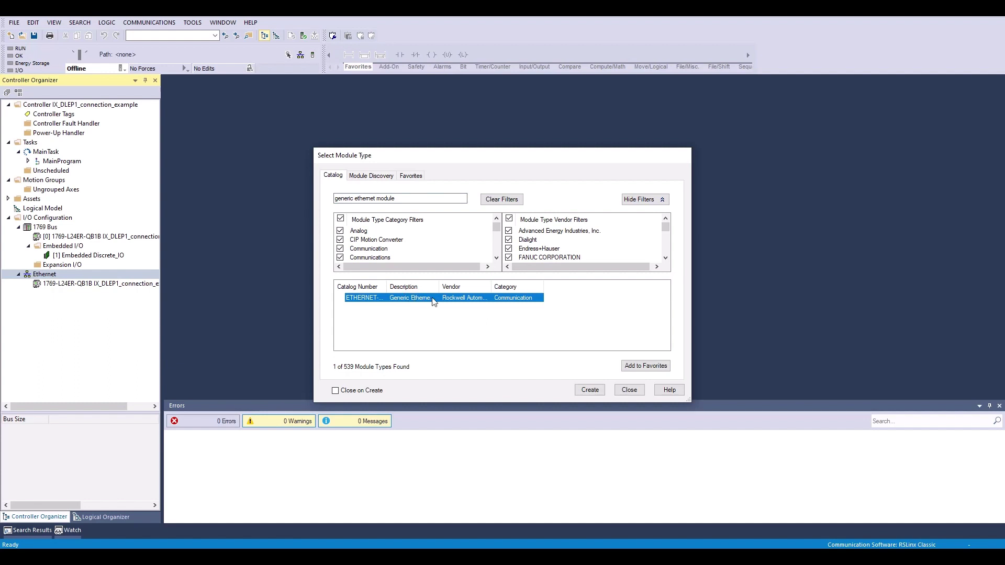
click(590, 391)
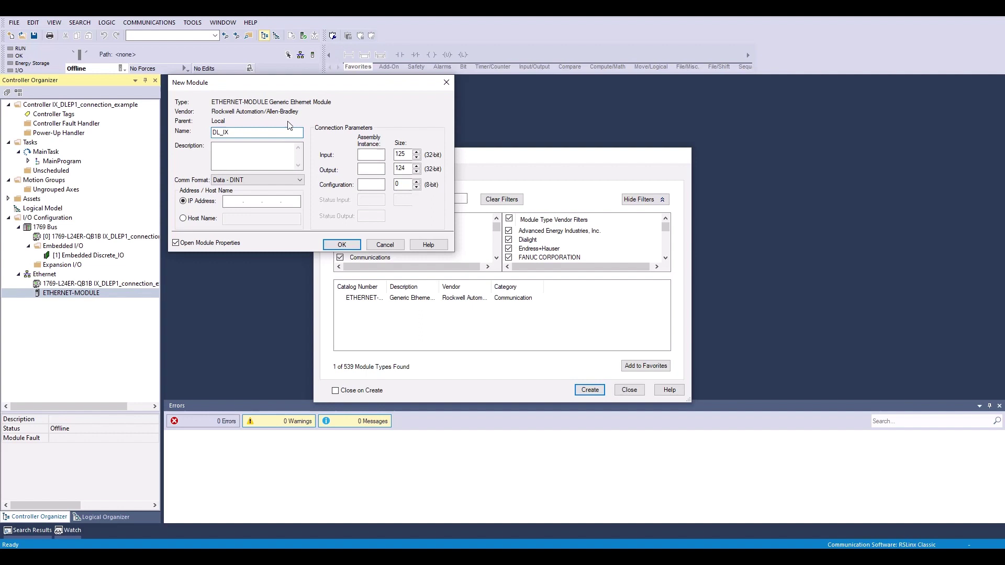
Keep the Data - DINT format and enter the module IP 172.19.102.171.
click(262, 184)
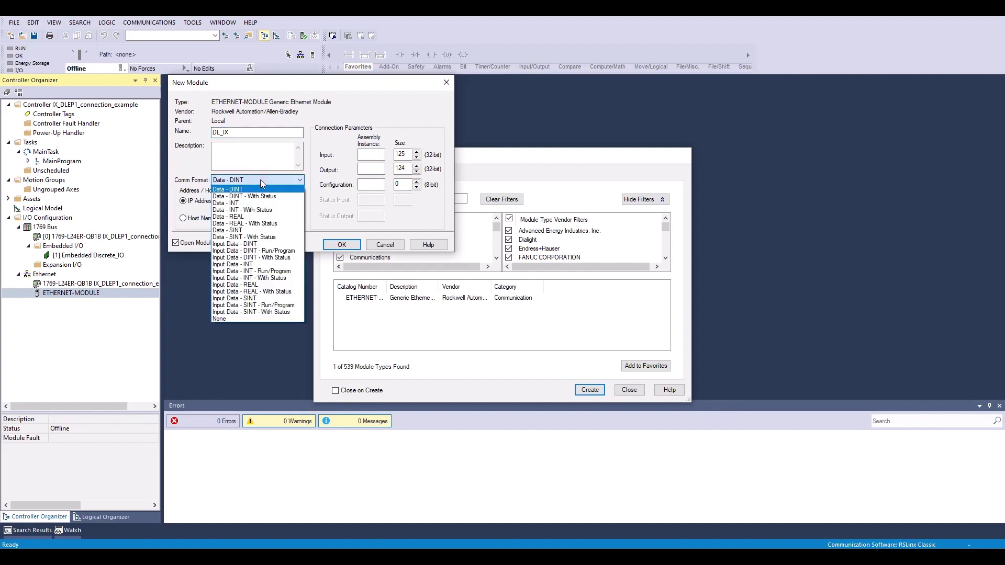
click(246, 185)
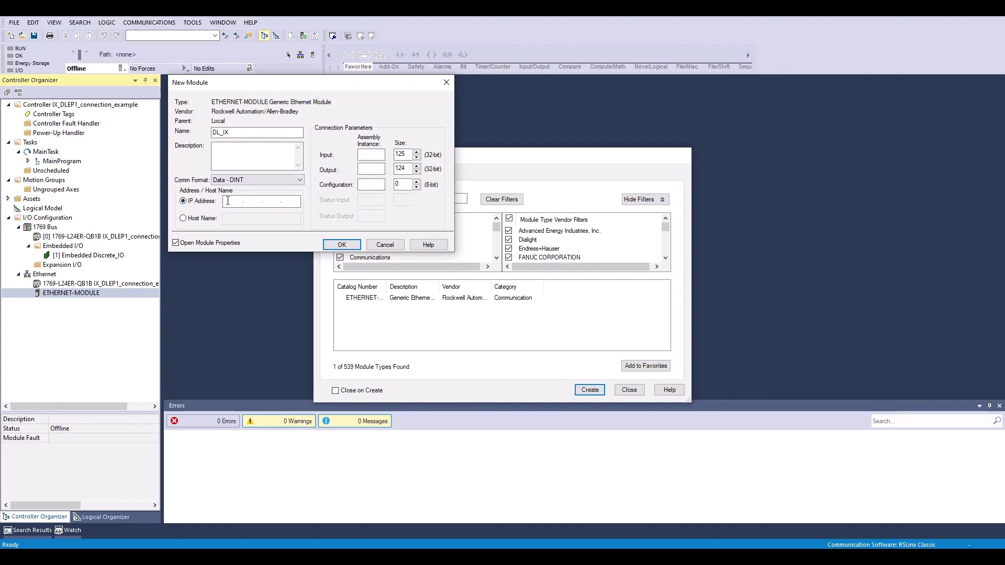
click(246, 205)
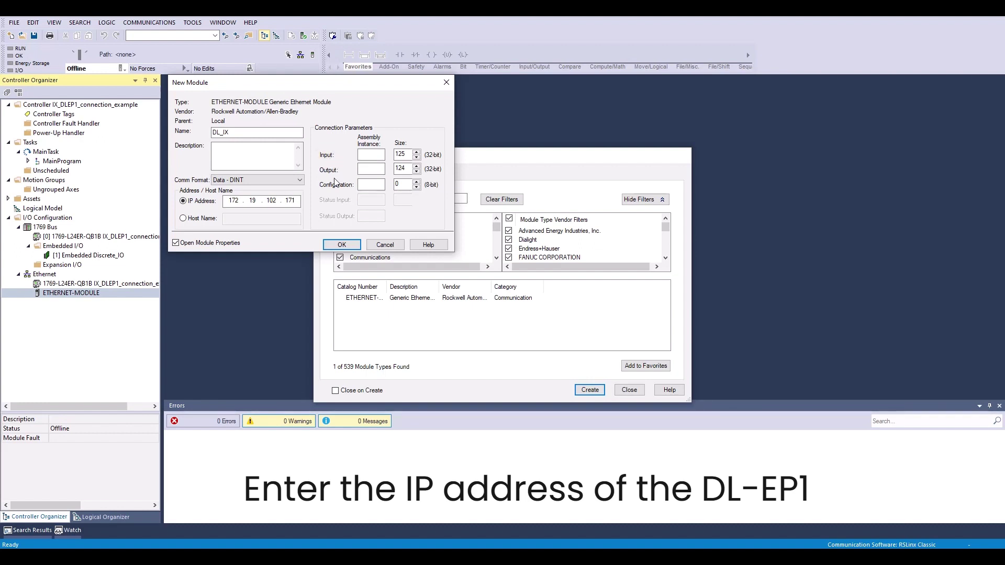
Set input instance 100 size 42, output 101 size 2, configuration instance 1.
click(365, 155)
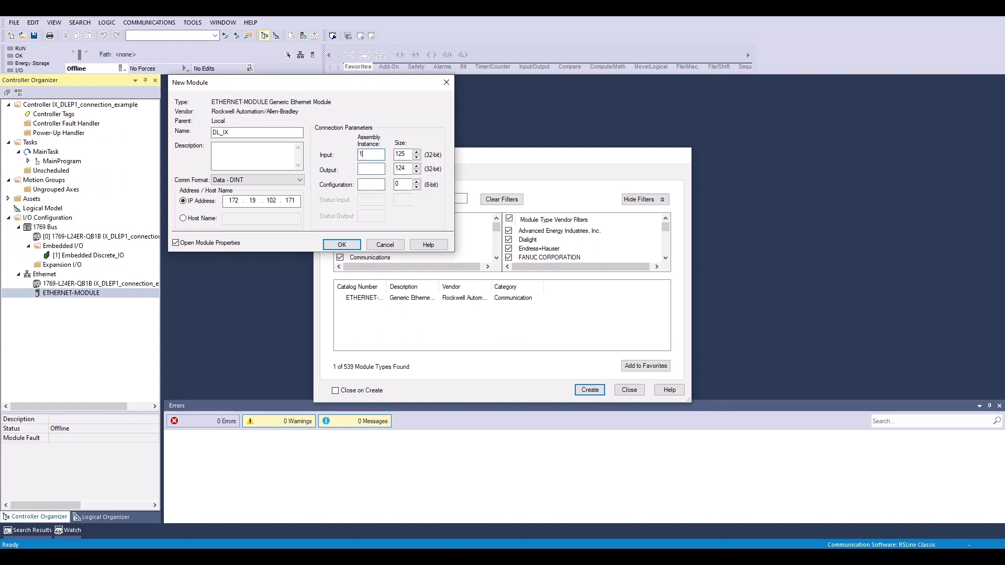
text(100)
key(Tab)
text(42)
key(Tab)
text(101)
double_click(402, 168)
text(2)
key(Tab)
text(1)
Confirm the DL_IX module settings and close the properties report.
click(396, 199)
click(437, 175)
click(341, 247)
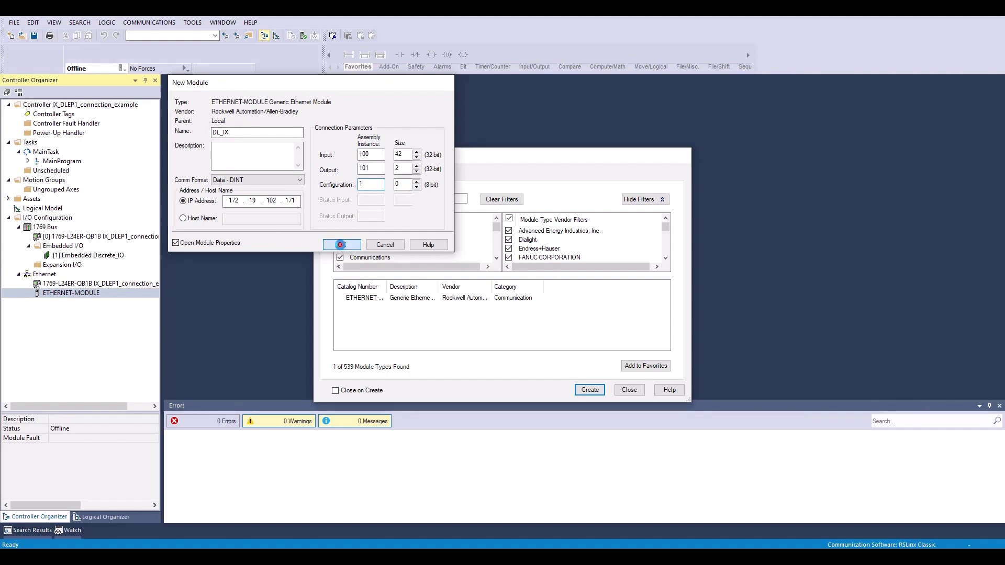
click(294, 252)
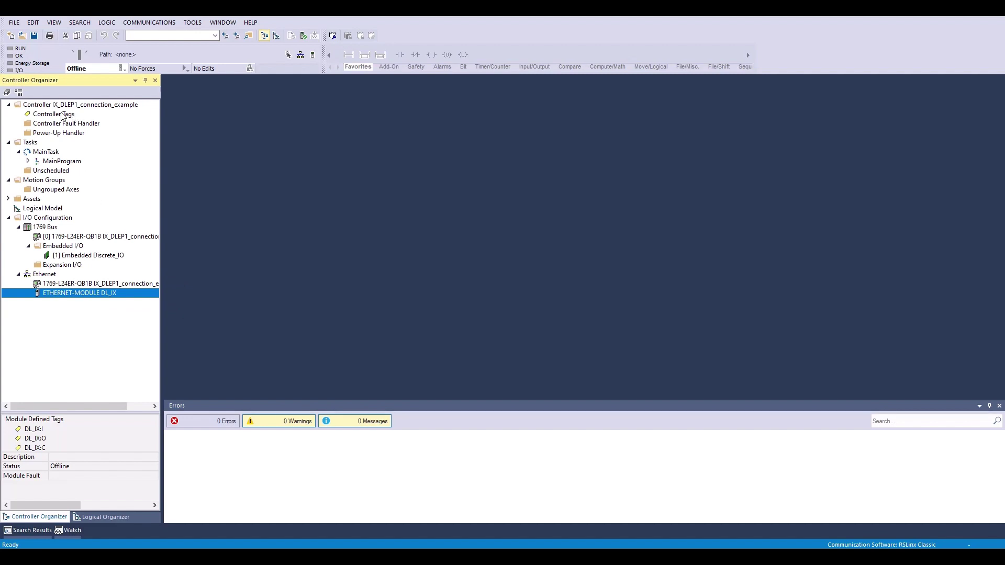
Open Controller Tags and expand DL_IX:I and DL_IX:O down to DL_IX:O.Data[0]'s bits.
double_click(62, 116)
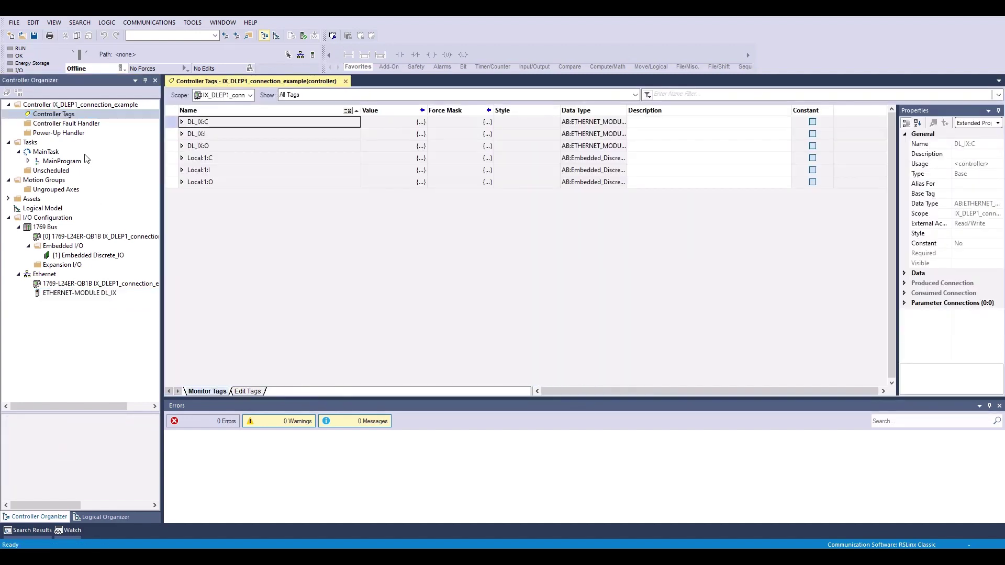
click(182, 121)
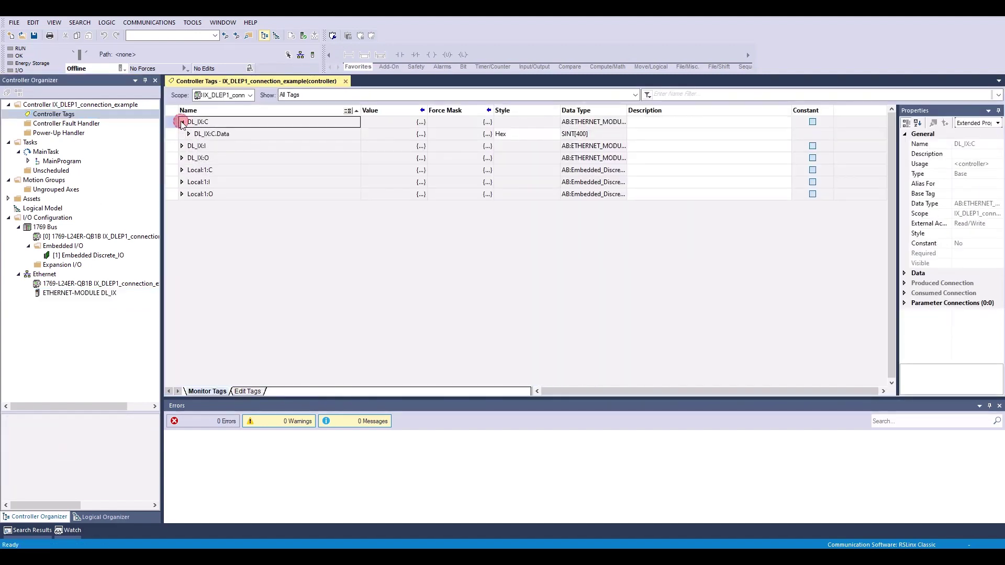
click(181, 121)
click(180, 130)
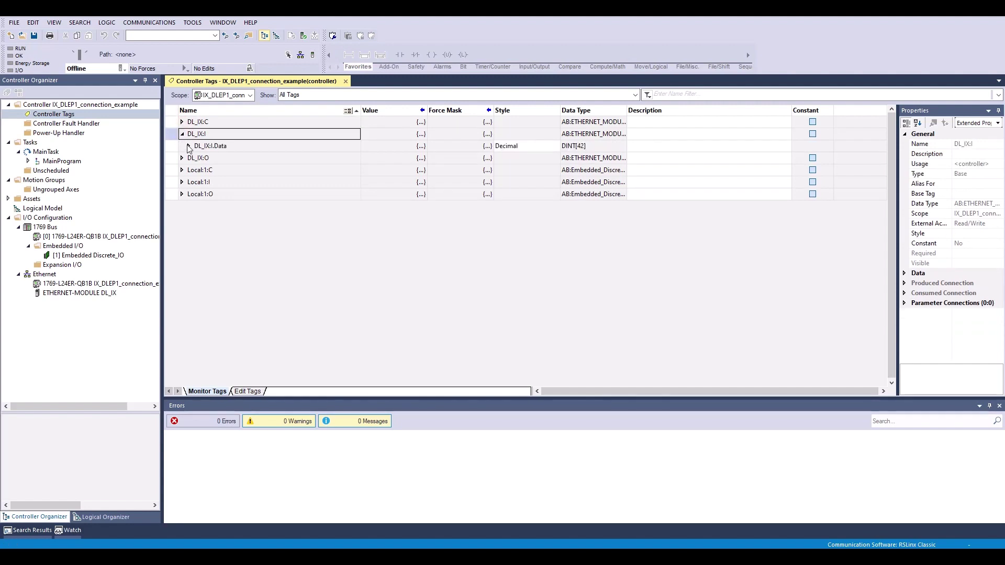
click(190, 146)
click(190, 122)
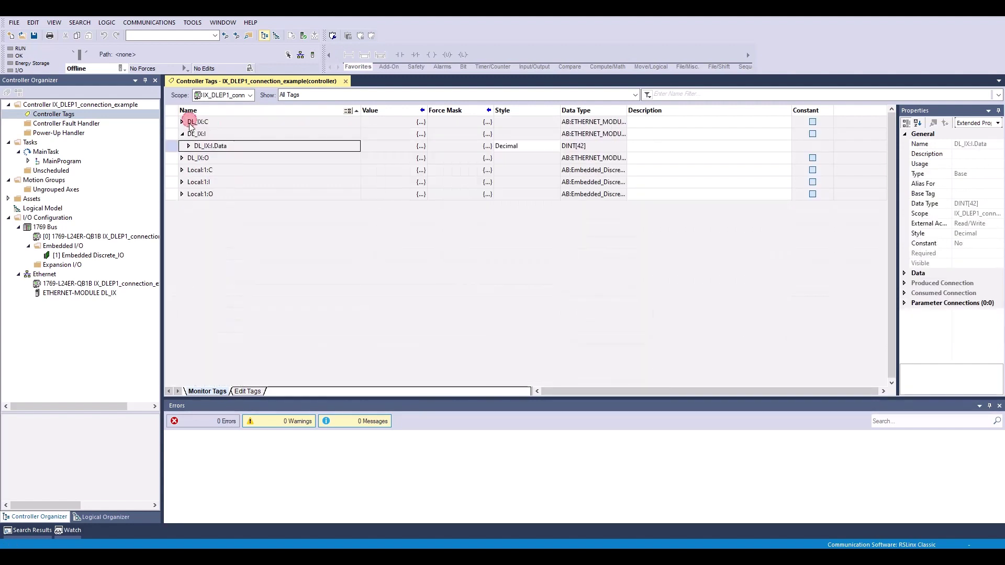
click(183, 158)
click(189, 170)
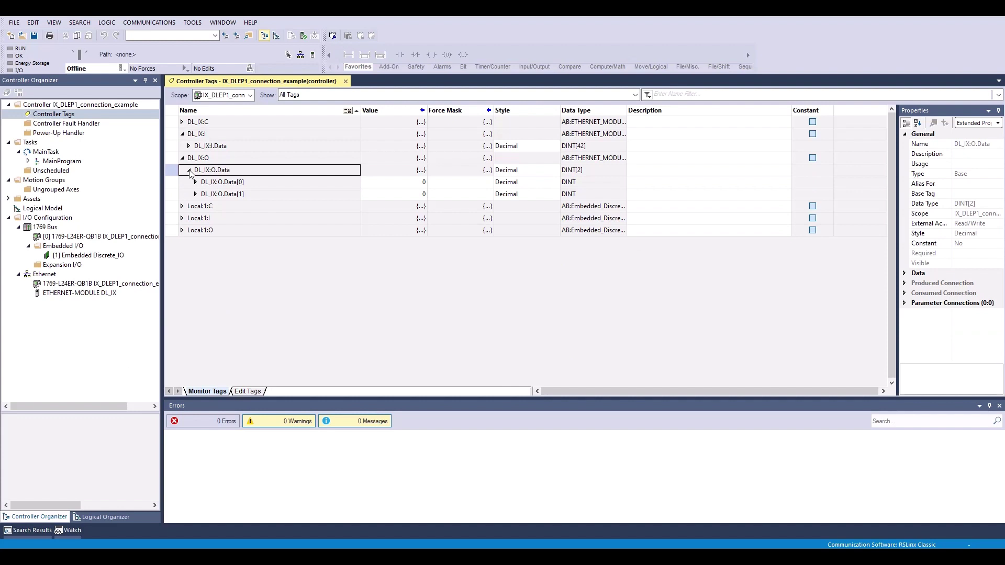
click(195, 182)
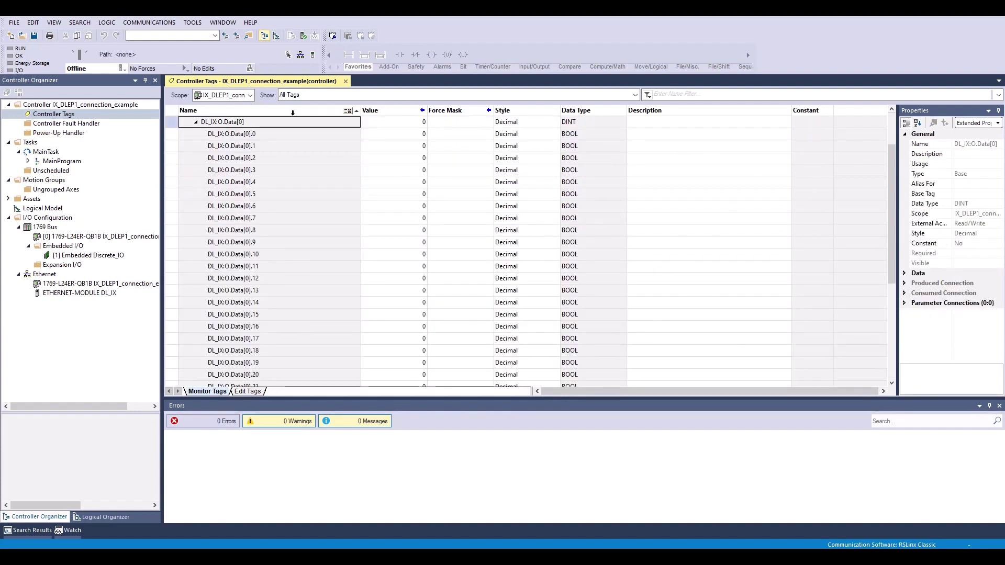
Import the tag descriptions from DL_IX-Tags - DINT.csv using Tags and Logic Comments import.
click(192, 22)
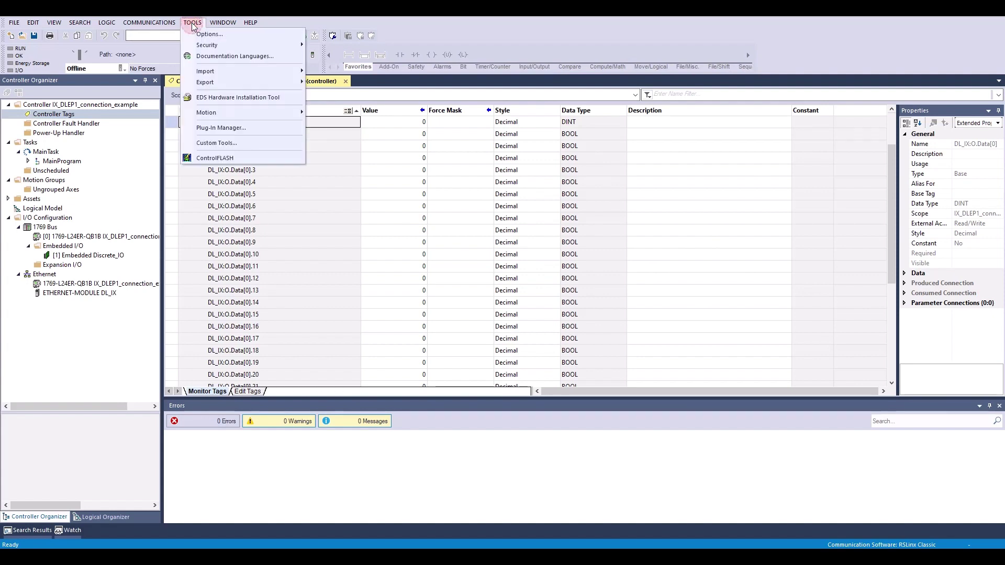
mouse_move(208, 76)
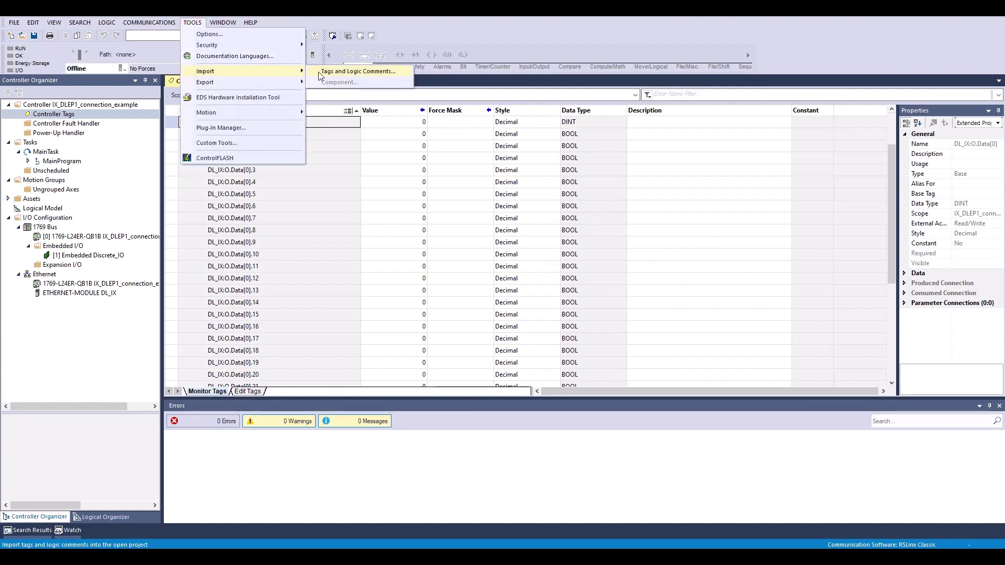
click(358, 72)
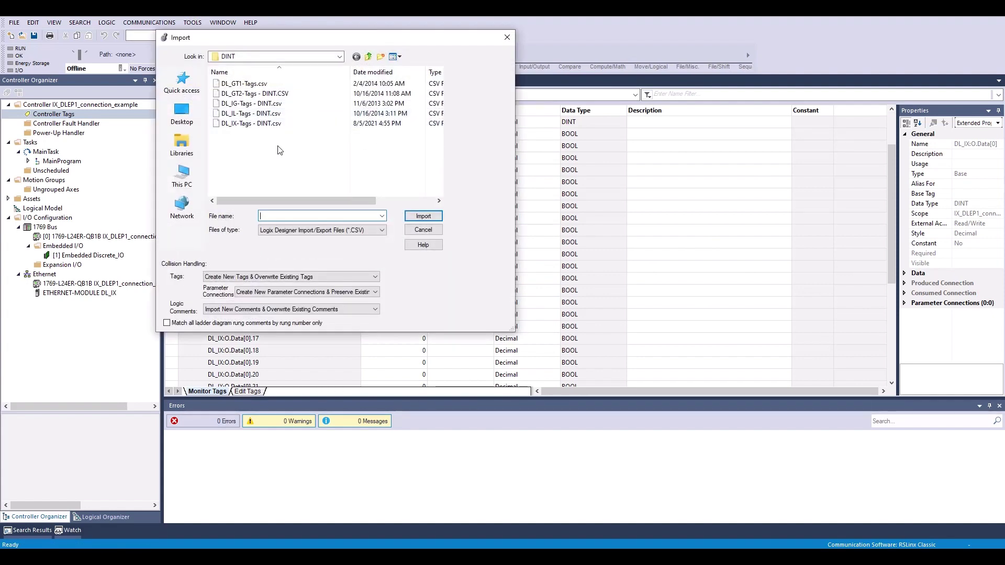
click(233, 125)
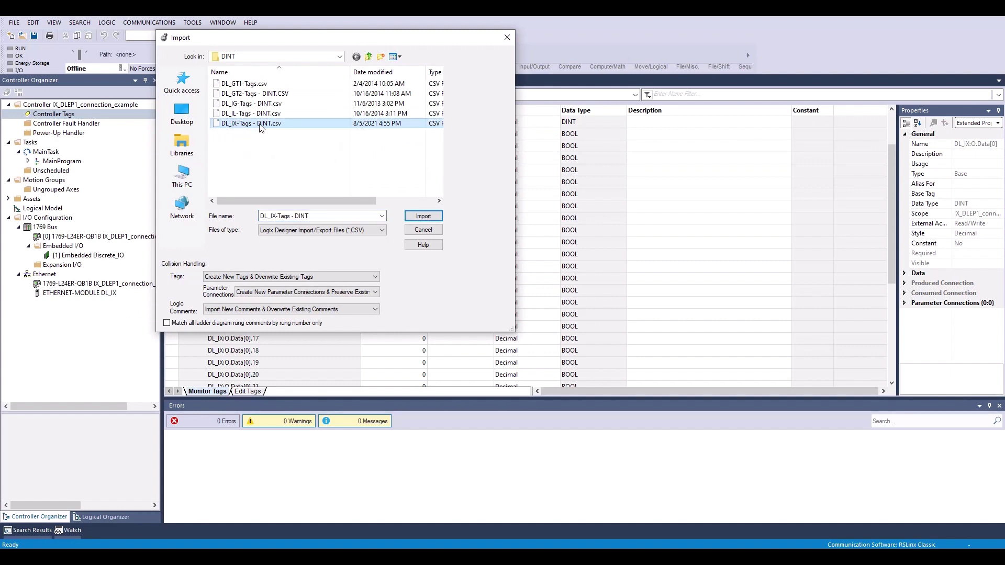
click(423, 216)
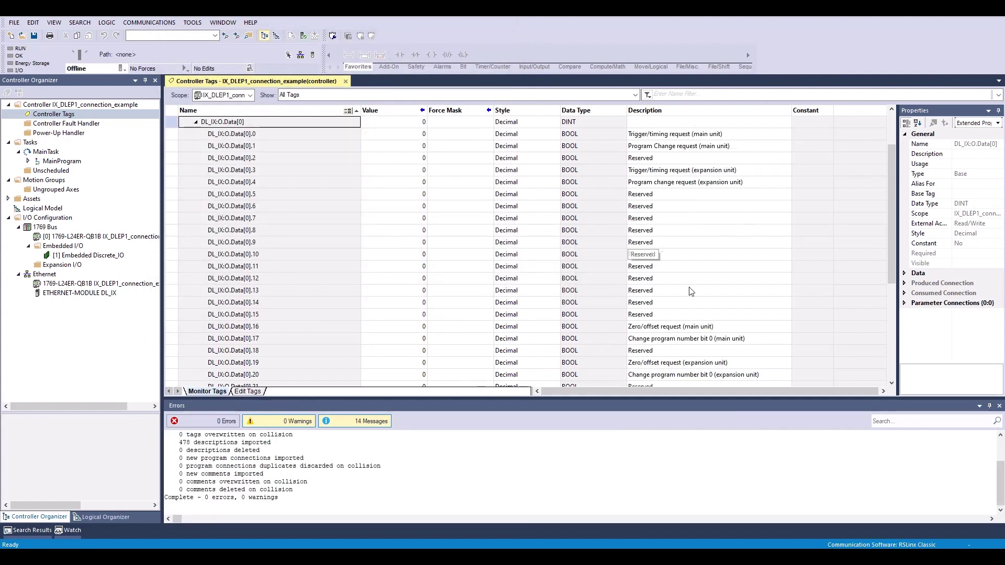
Expand DL_IX:I.Data and check that Data[12] onward read Measurement Value 1, 2, and so on.
click(196, 121)
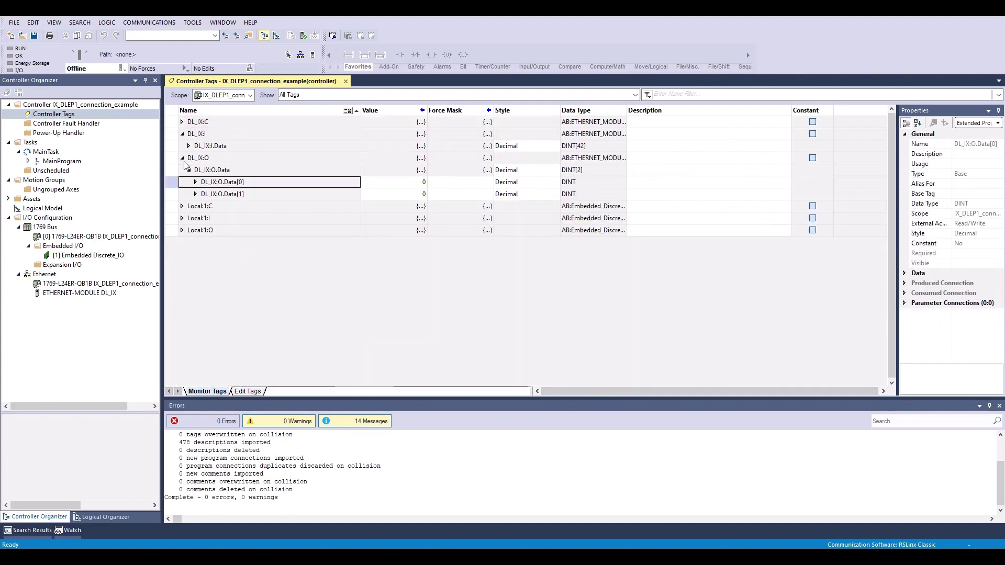
click(188, 147)
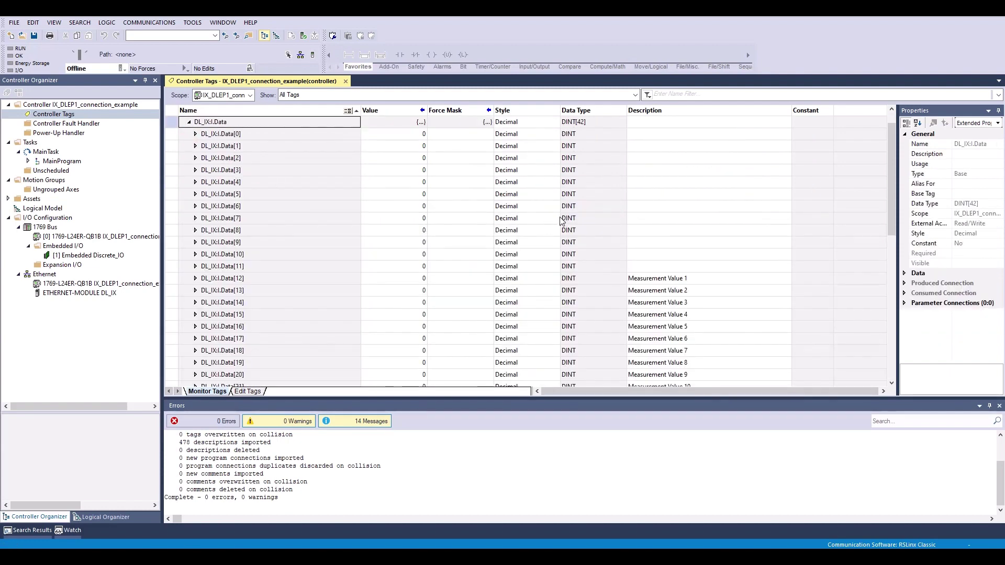
scroll(649, 246, down, 1)
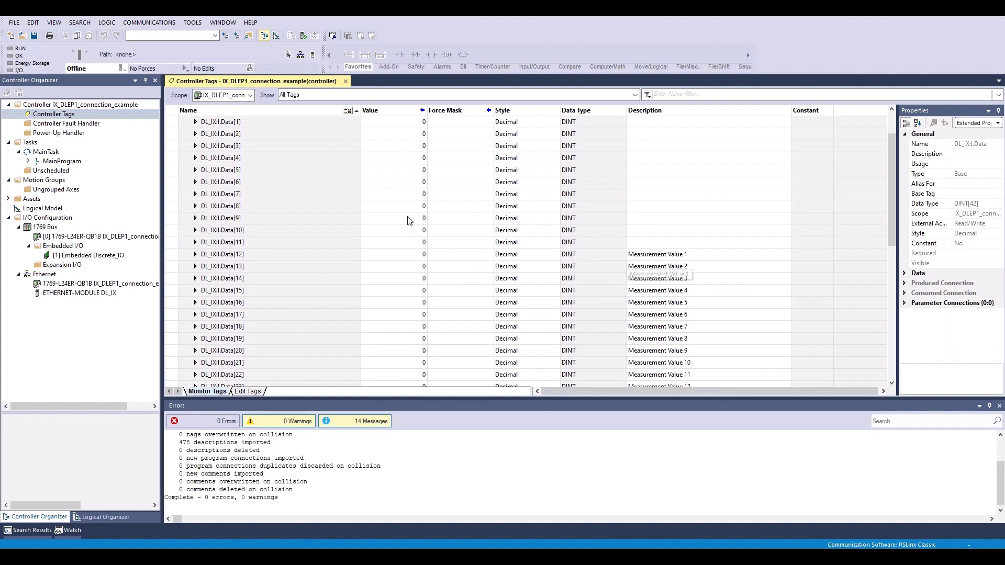
scroll(553, 212, down, 1)
scroll(555, 207, down, 2)
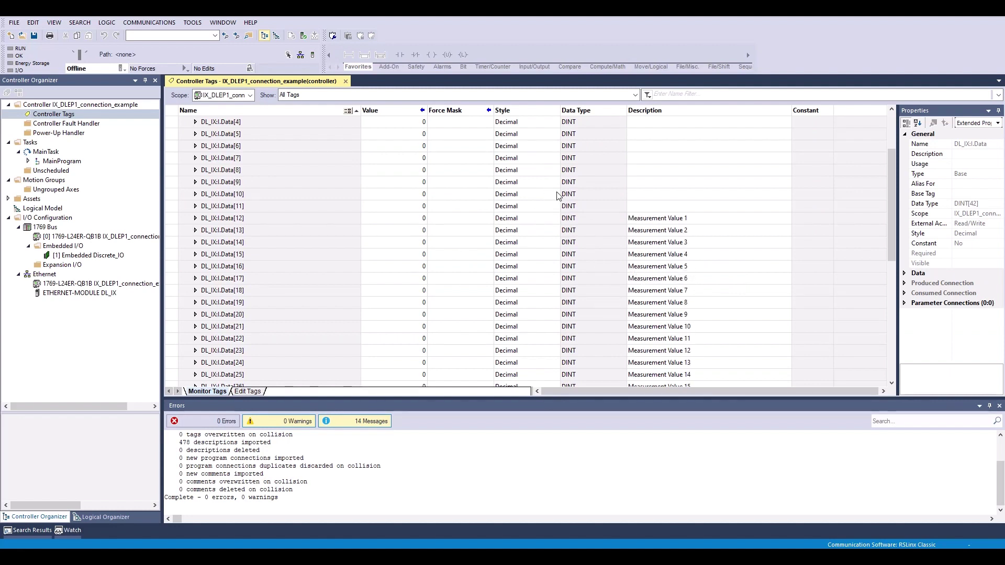
scroll(220, 136, up, 3)
scroll(219, 137, up, 3)
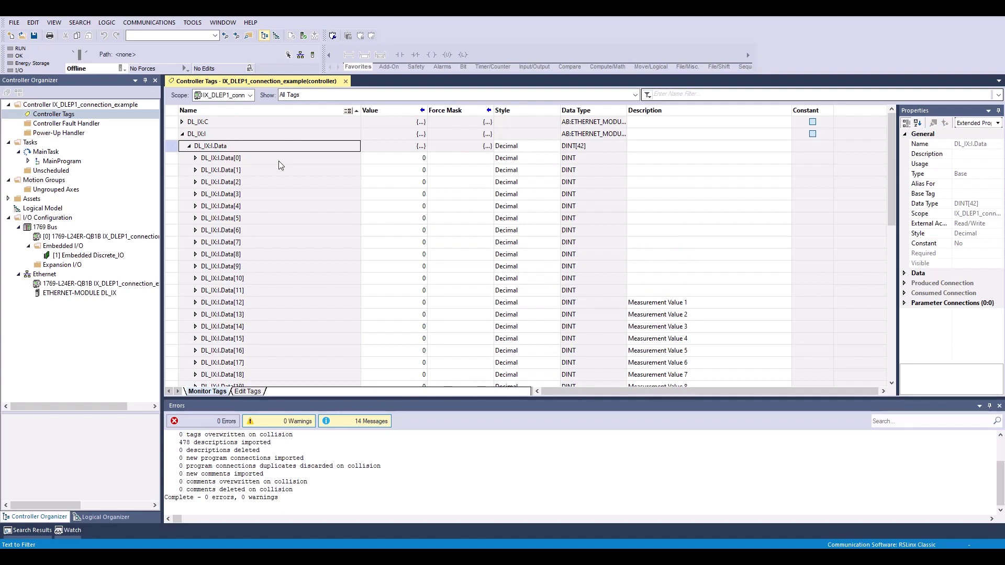
Use Who Active to select IX_connection_test in CompactBus slot 0 at 172.19.102.170 and go online.
click(301, 56)
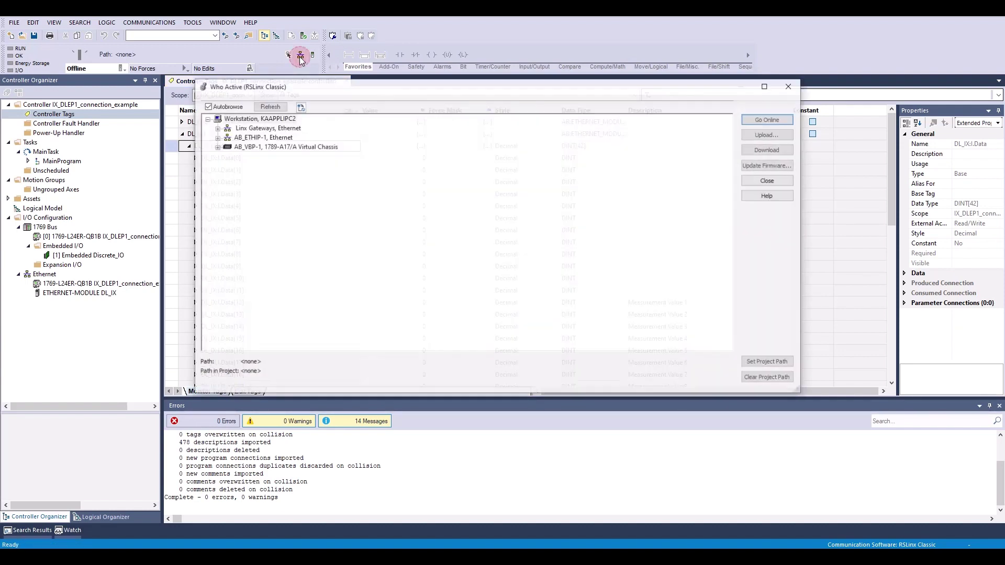
click(216, 138)
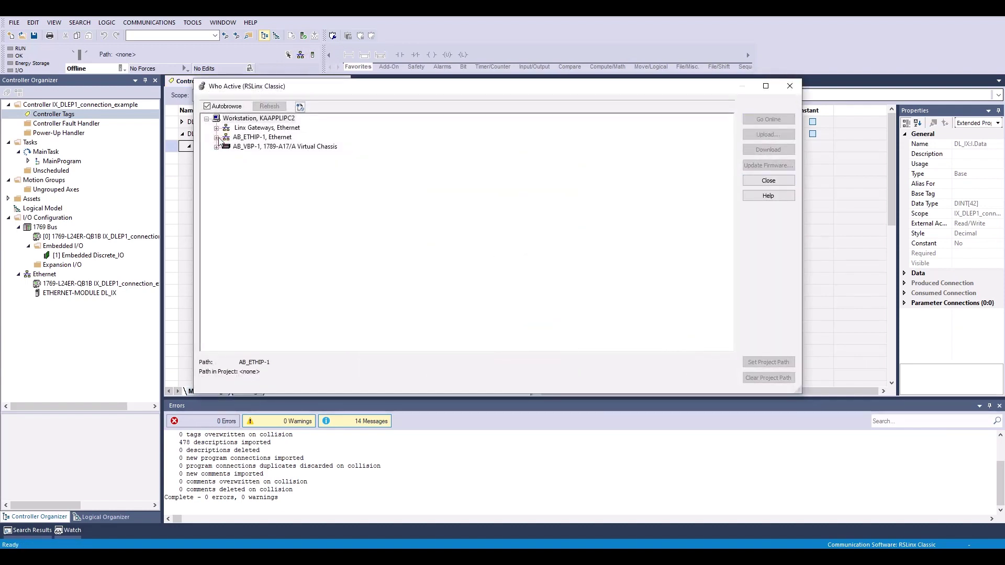
click(226, 147)
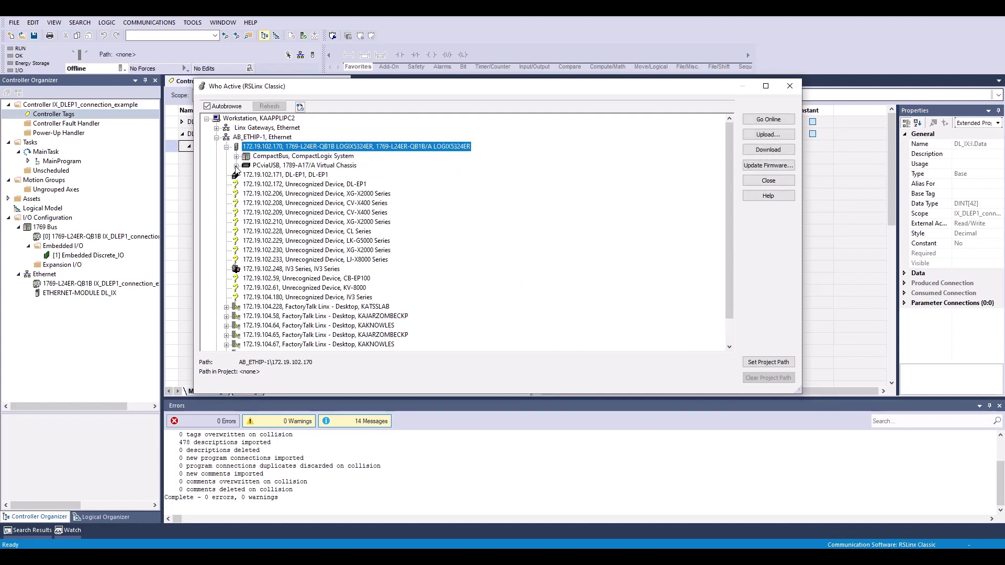
click(236, 156)
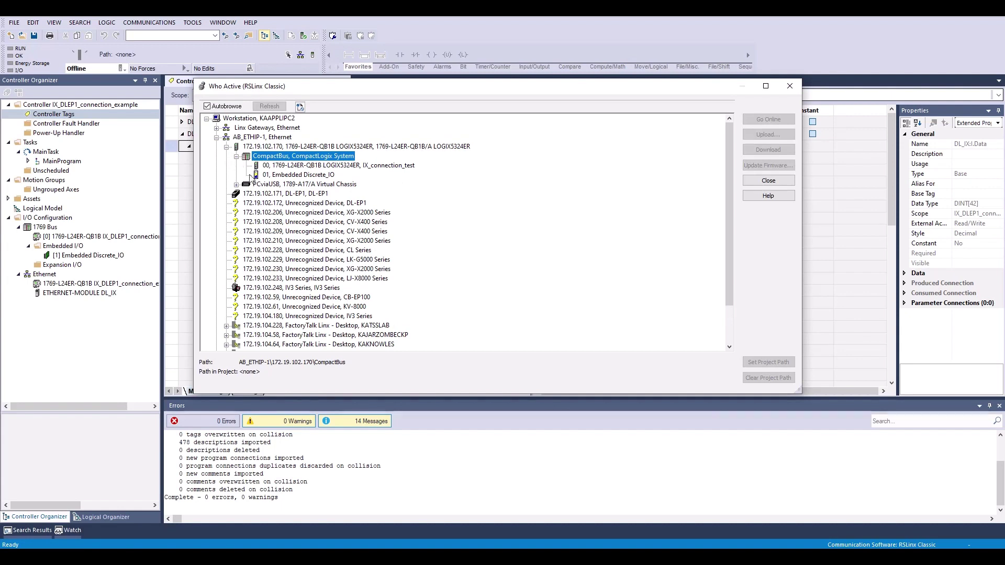
click(273, 166)
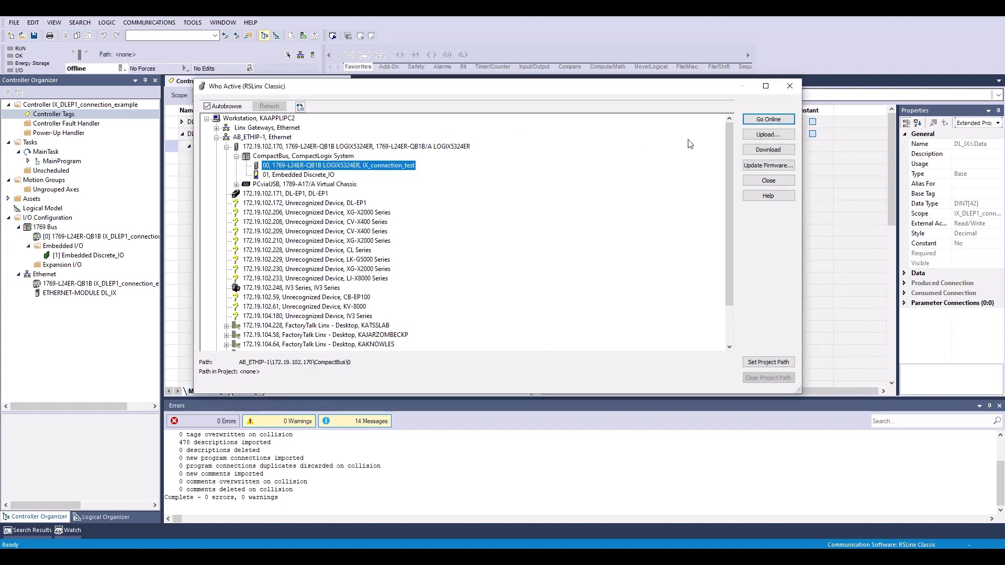
click(753, 120)
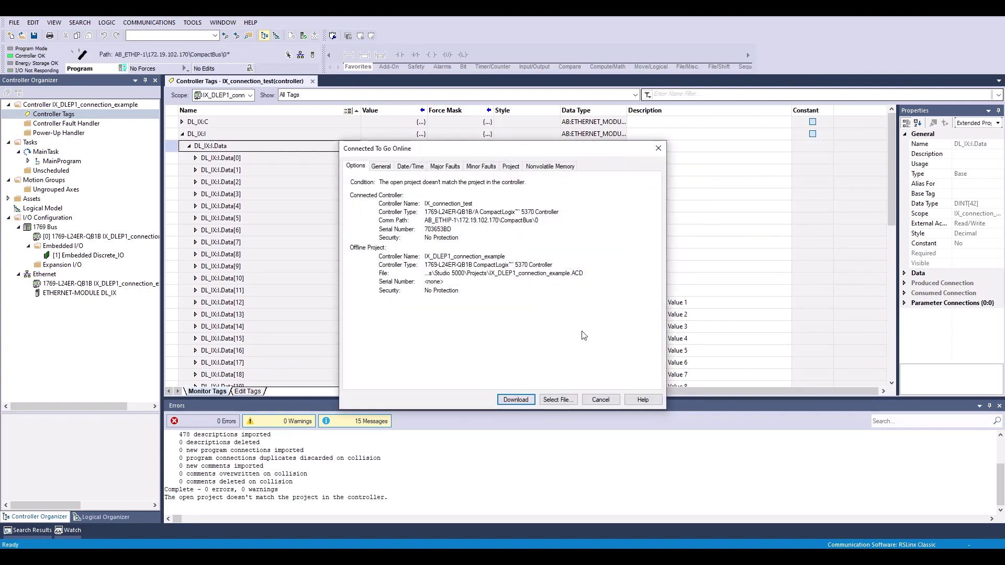
Download IX_DLEP1_connection_example to the controller, confirming the download past the warning.
click(515, 400)
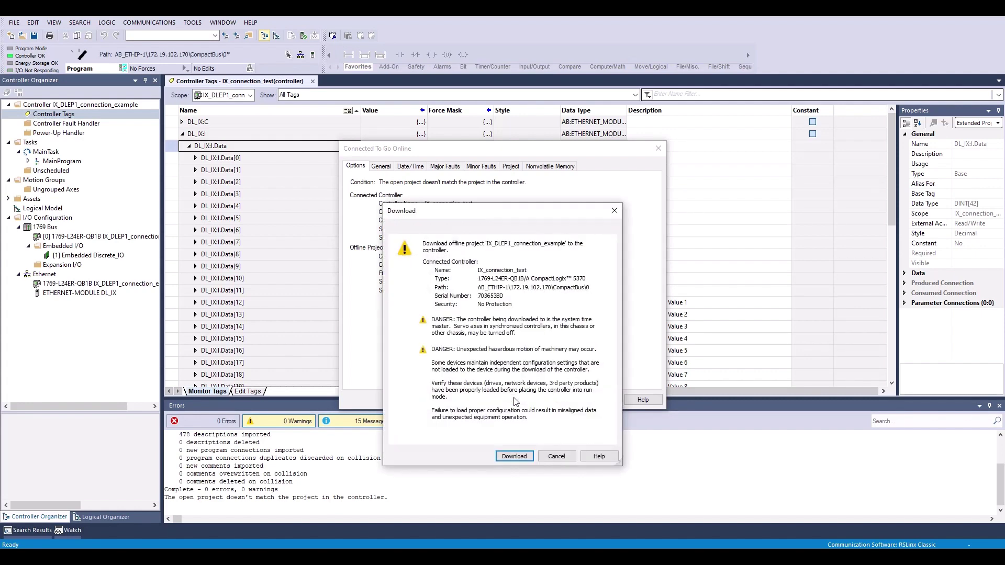
click(514, 456)
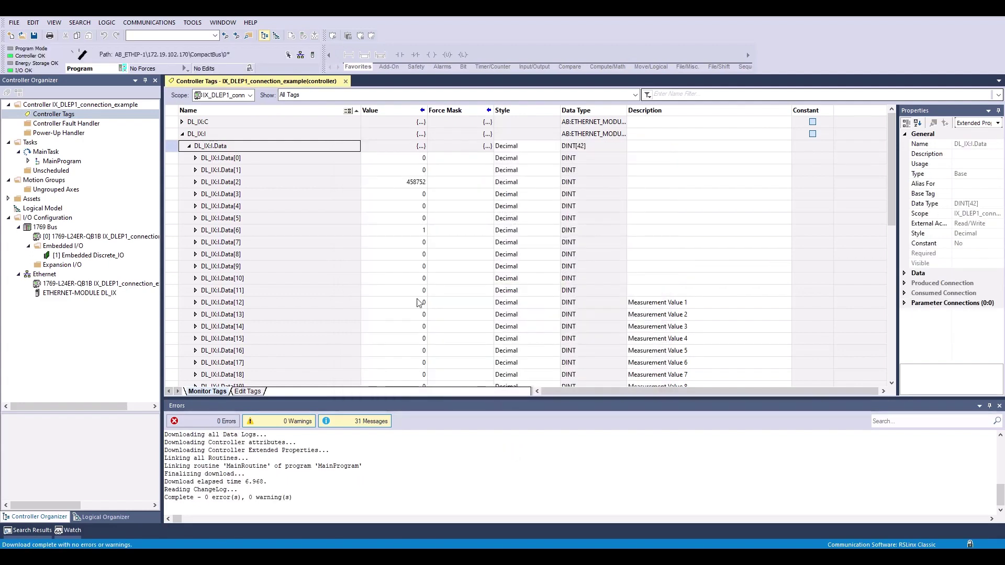
Collapse DL_IX:I and expand DL_IX:O.Data[0] to show its labelled trigger and program bits.
click(183, 135)
click(182, 134)
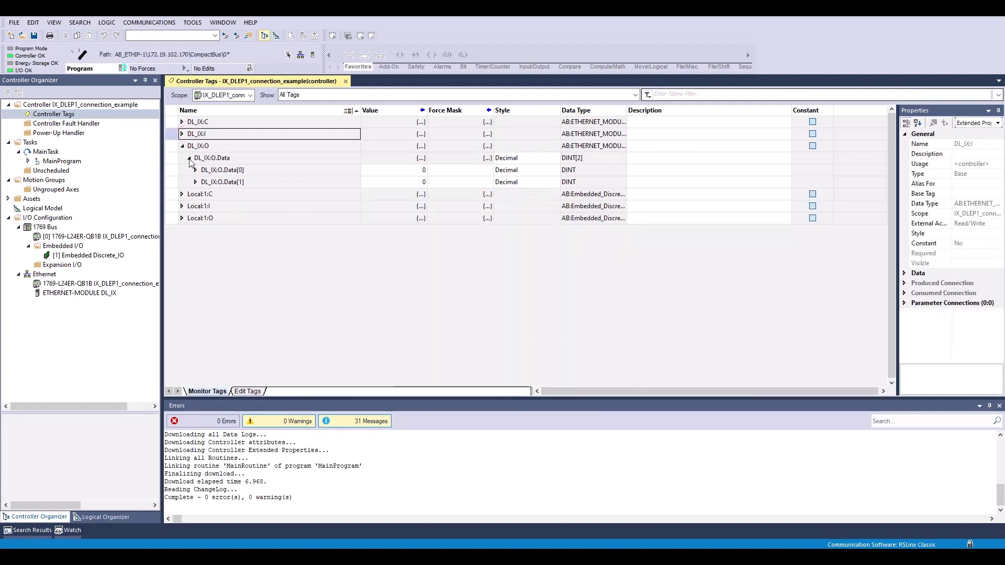
click(190, 158)
click(189, 158)
click(196, 170)
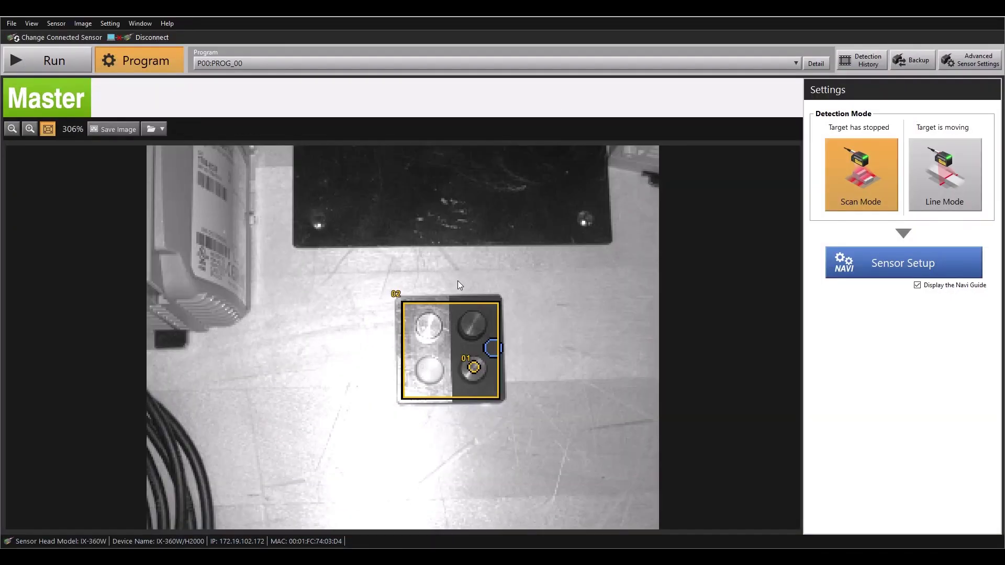
Run the sensor, snap IX-Navigator to the right half and Logix Designer to the left.
click(68, 66)
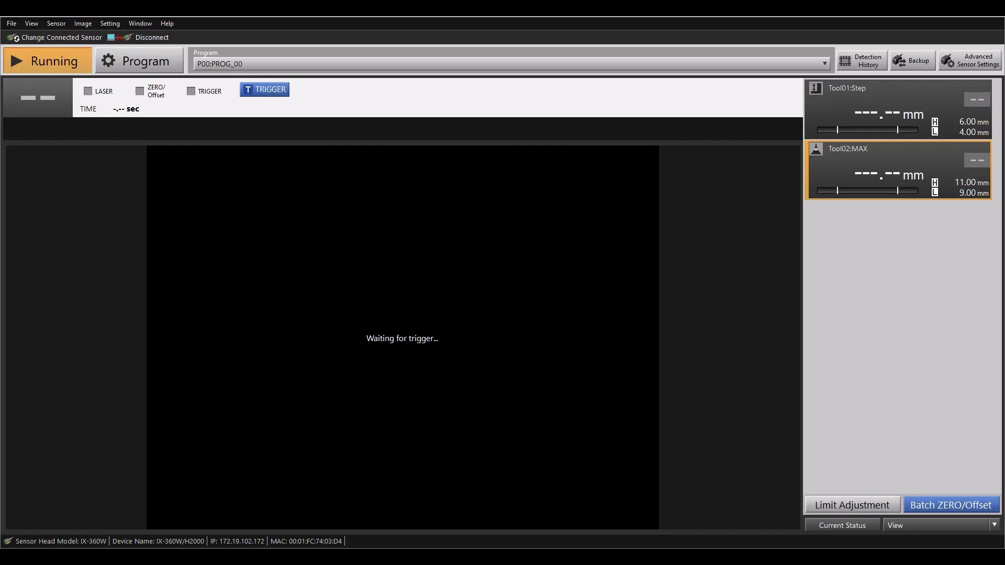
drag(362, 18, 1003, 152)
click(236, 151)
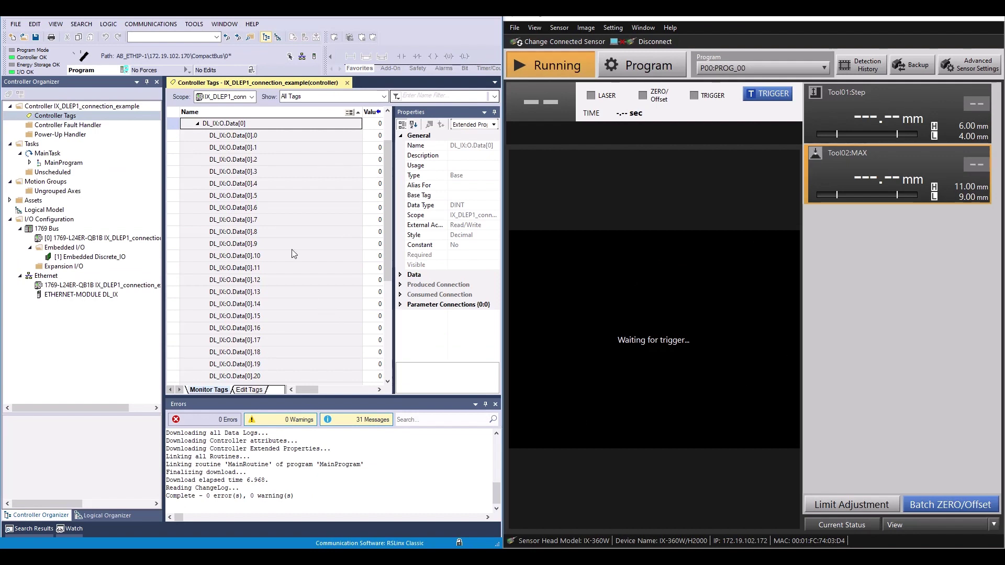
Set DL_IX:O.Data[0].0 to 1, triggering an OK measurement: Tool01 5.12 mm, Tool02 10.31 mm.
click(379, 390)
drag(317, 391, 306, 391)
drag(362, 111, 285, 123)
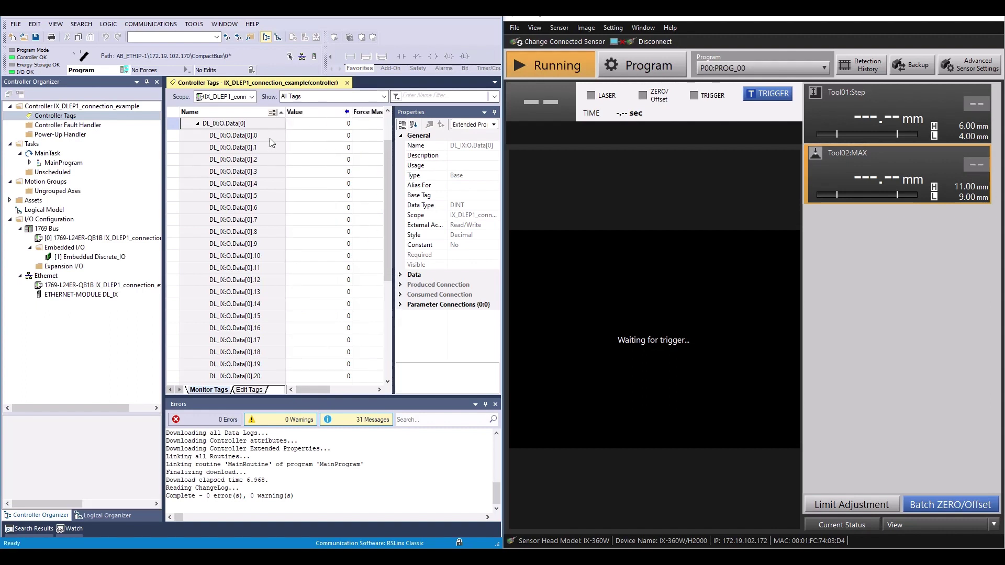
click(321, 135)
click(329, 135)
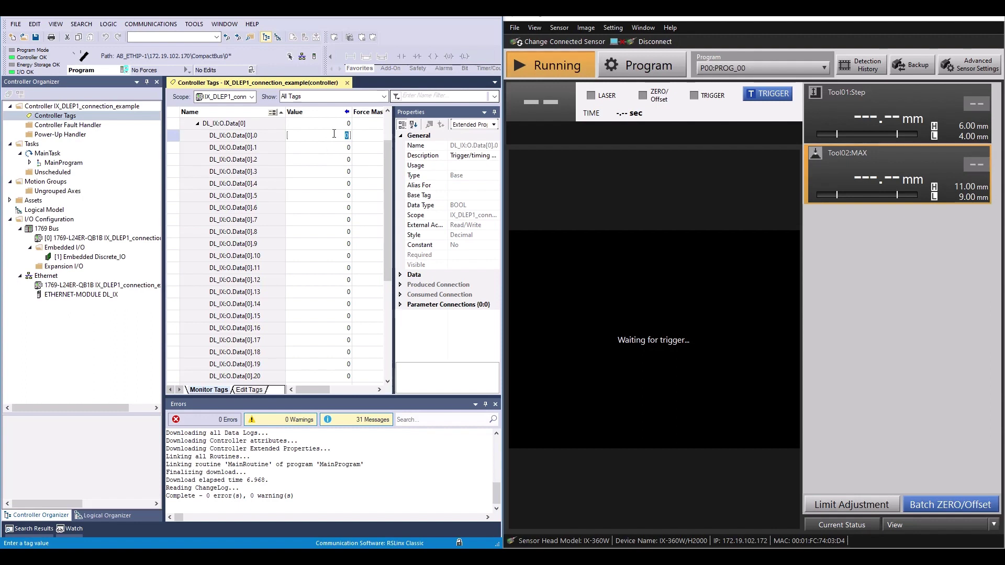
key(Return)
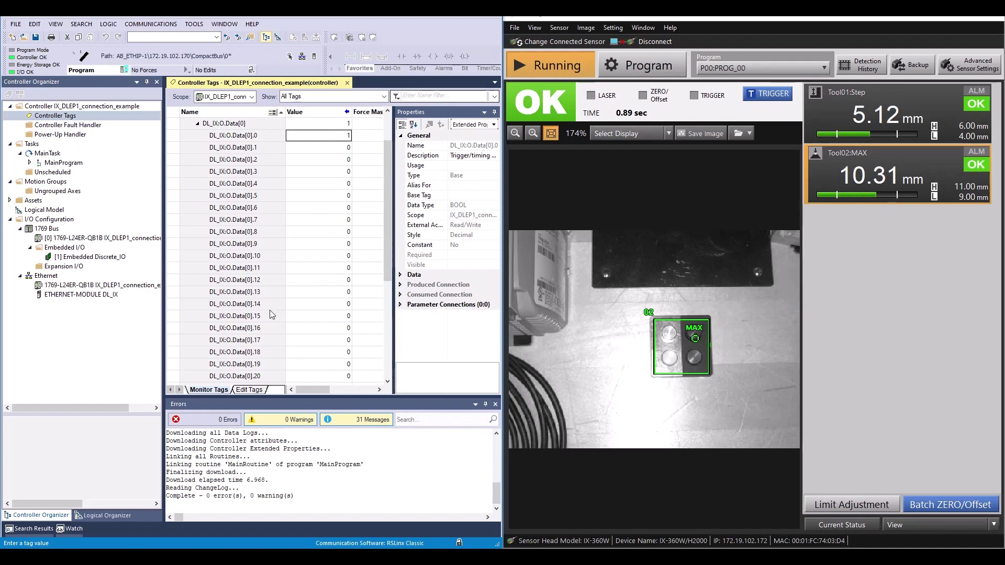
scroll(272, 314, up, 2)
Expand DL_IX:I.Data and review the measurement values alongside their descriptions.
click(183, 135)
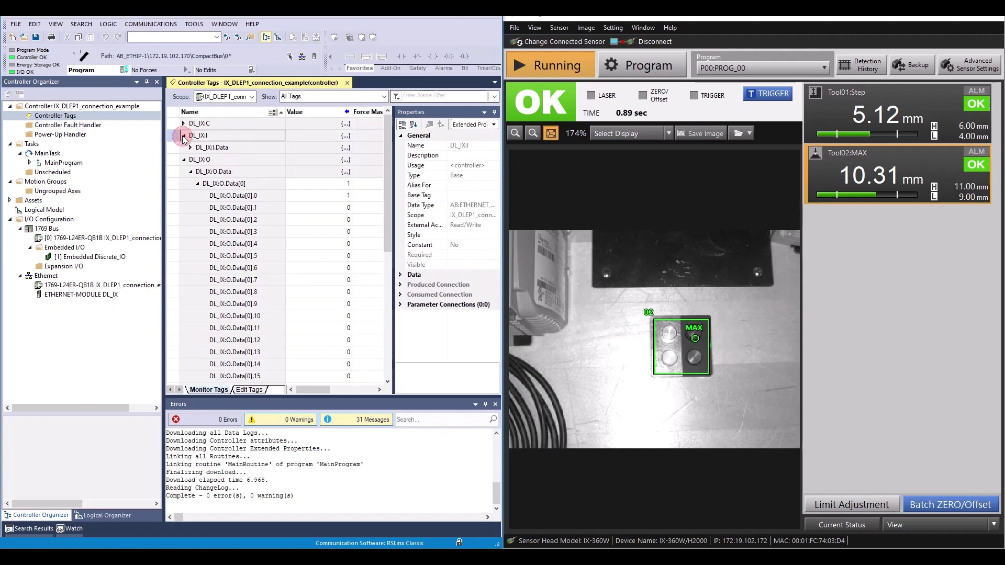
click(190, 147)
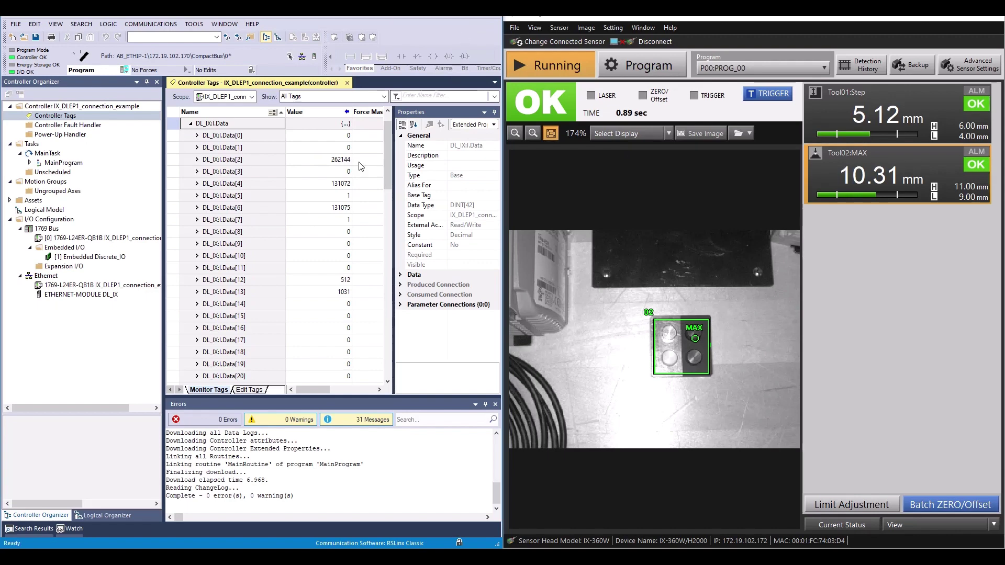
click(305, 389)
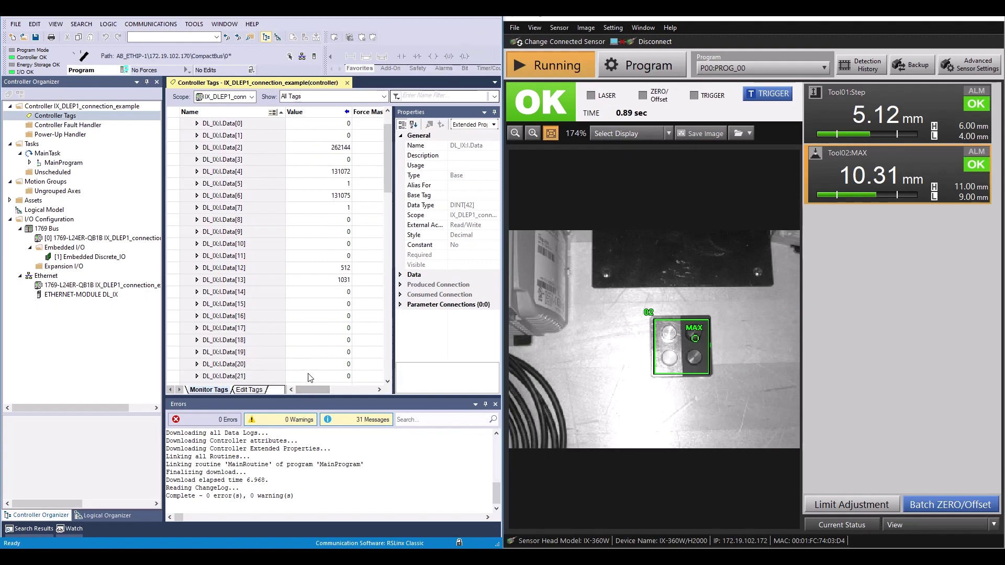
click(320, 391)
drag(320, 391, 358, 391)
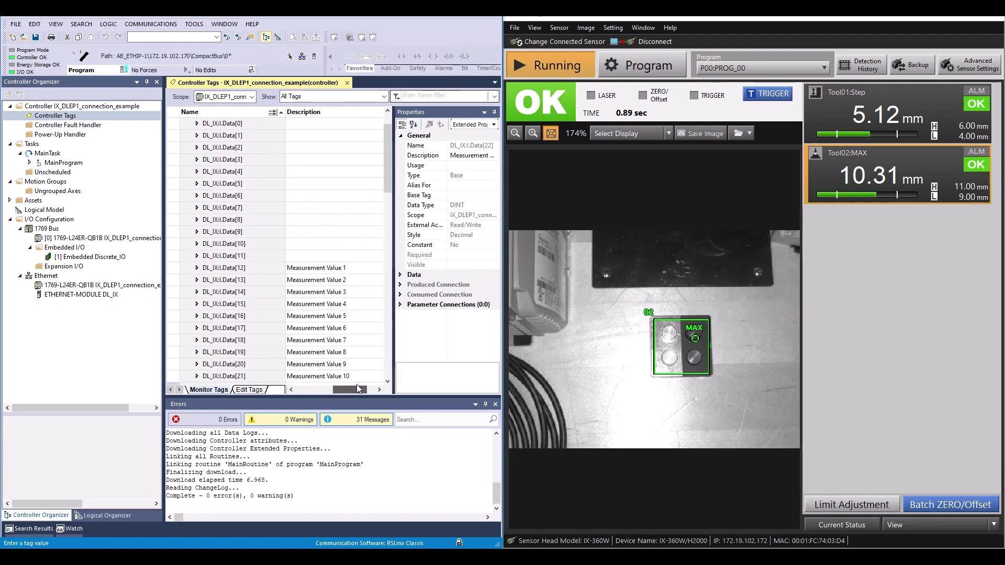
scroll(332, 308, down, 2)
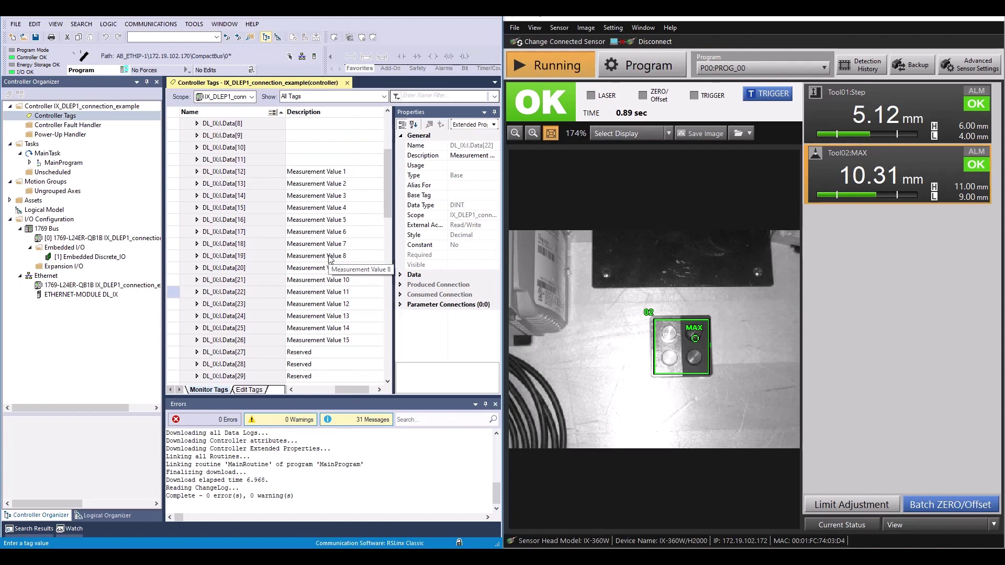
scroll(331, 265, down, 2)
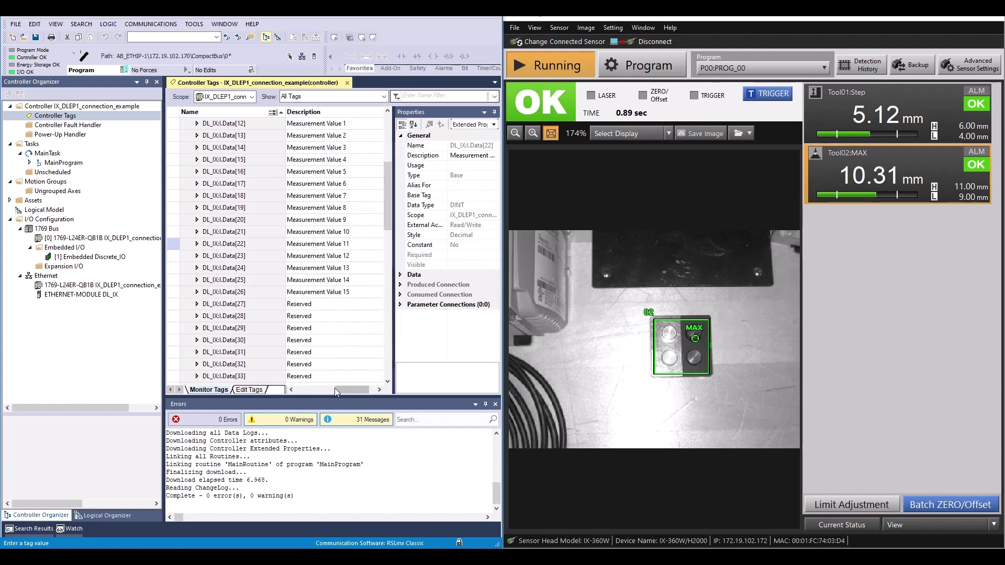
drag(329, 388, 309, 391)
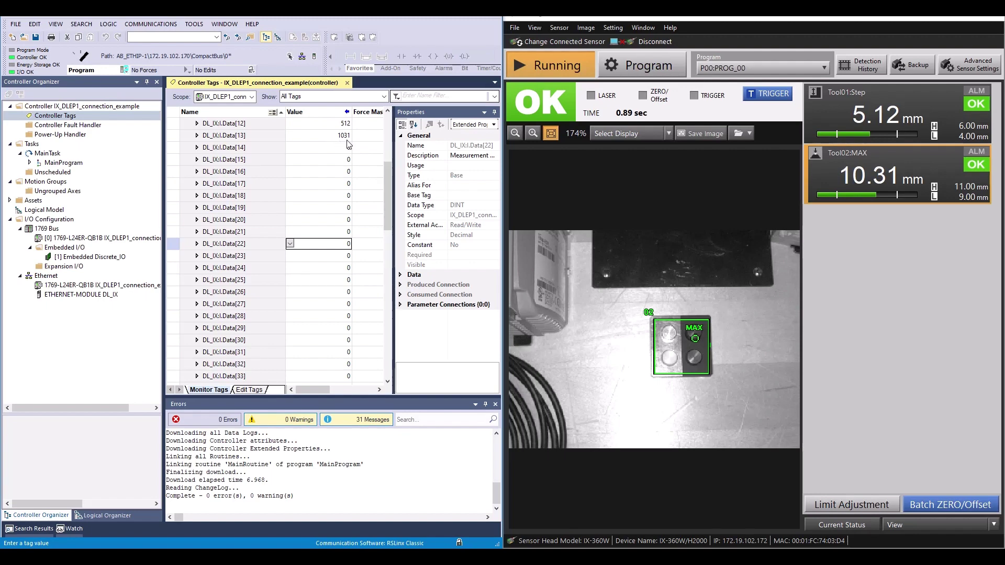
Trigger a new measurement in IX-Navigator and read Data[13] change from 1031 to 1044.
click(780, 96)
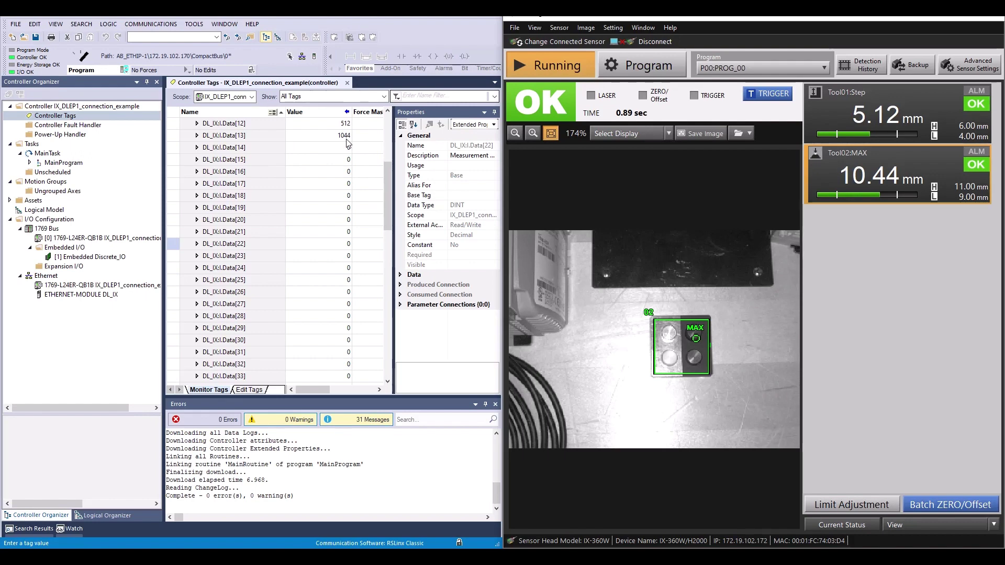
scroll(335, 173, down, 2)
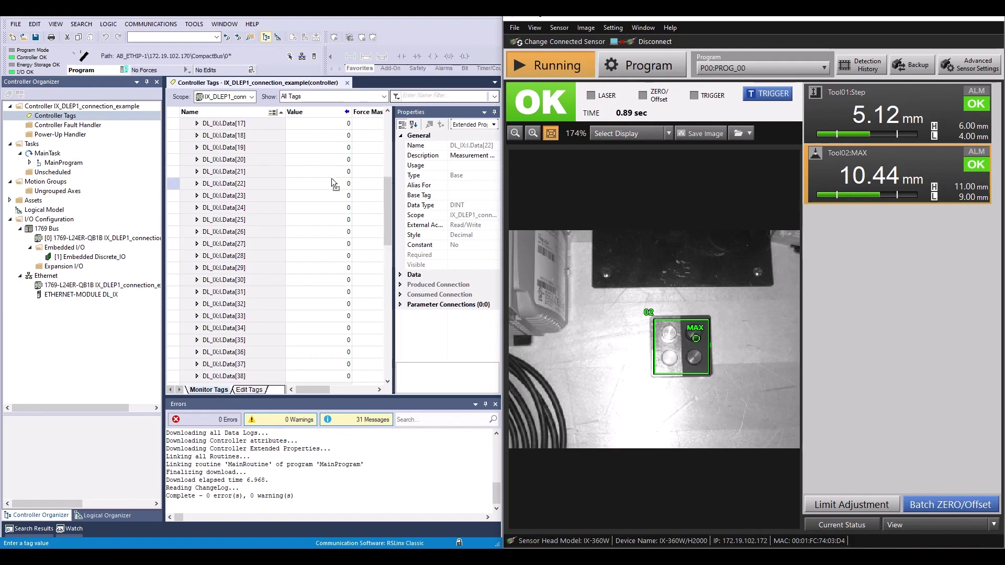
scroll(345, 184, up, 2)
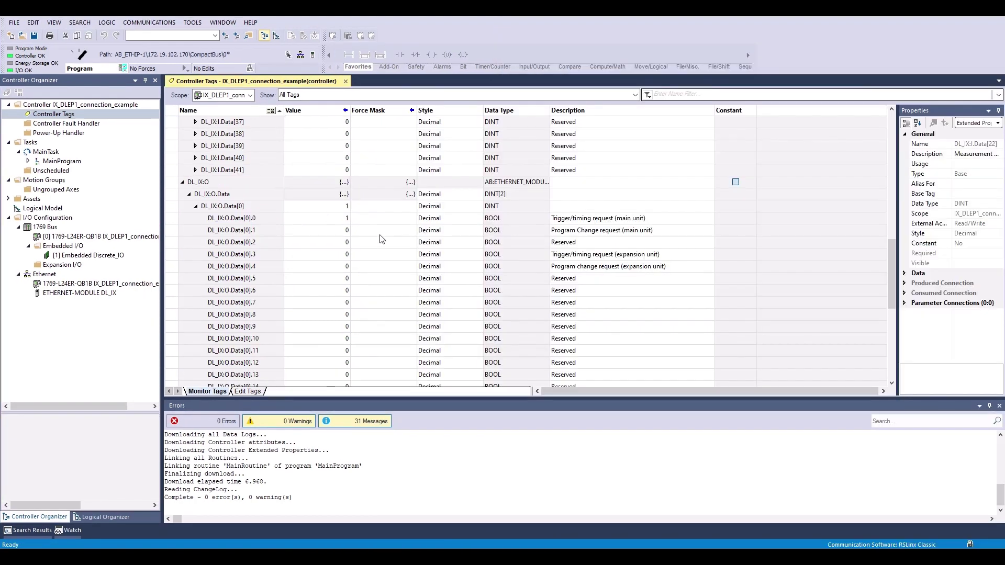
Clear trigger bit DL_IX:O.Data[0].0 by setting it to 0.
scroll(727, 218, down, 2)
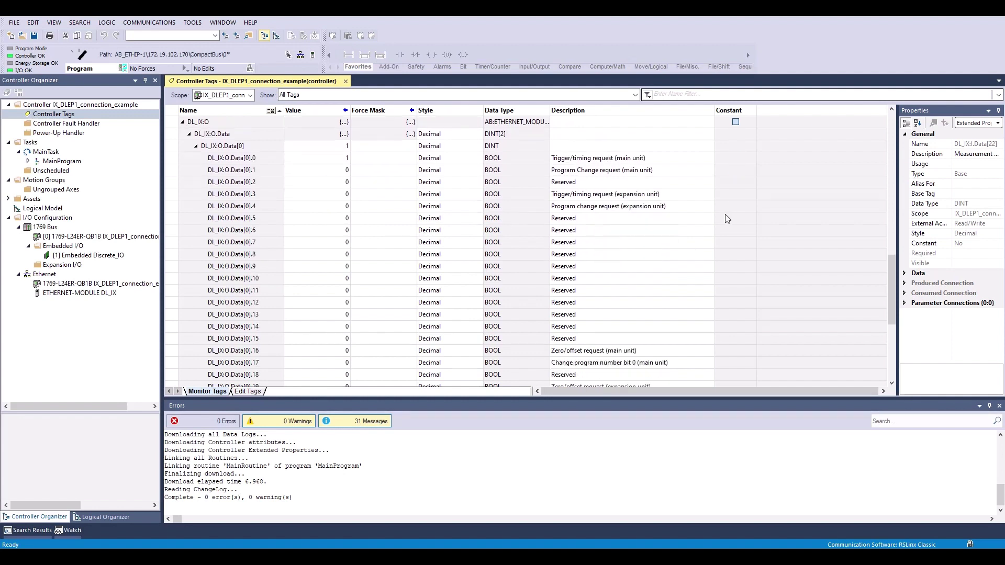
double_click(328, 158)
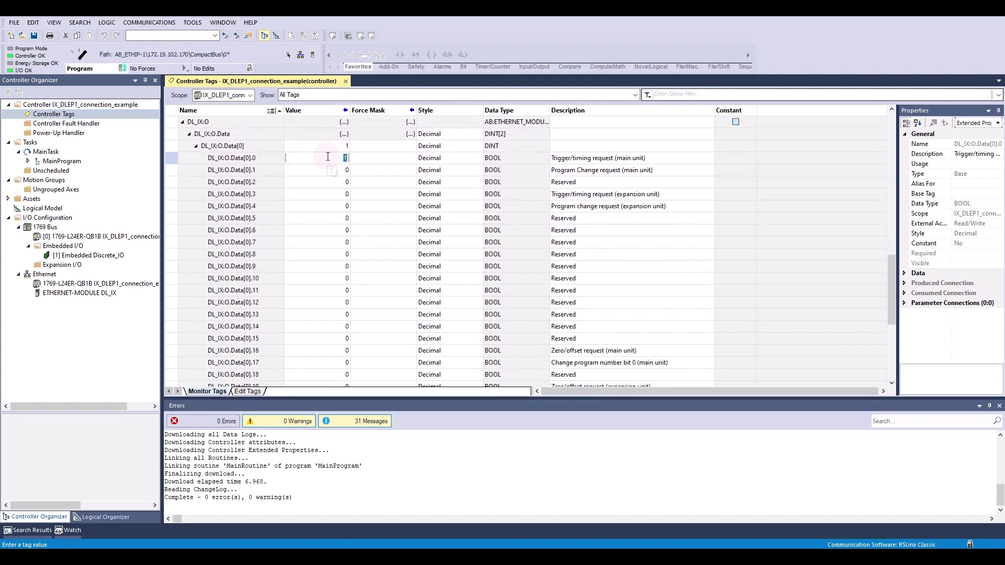
text(0)
key(Return)
Set program number bit .17 and program change request bit .1 to 1, selecting P01:PROG_01.
scroll(358, 165, down, 1)
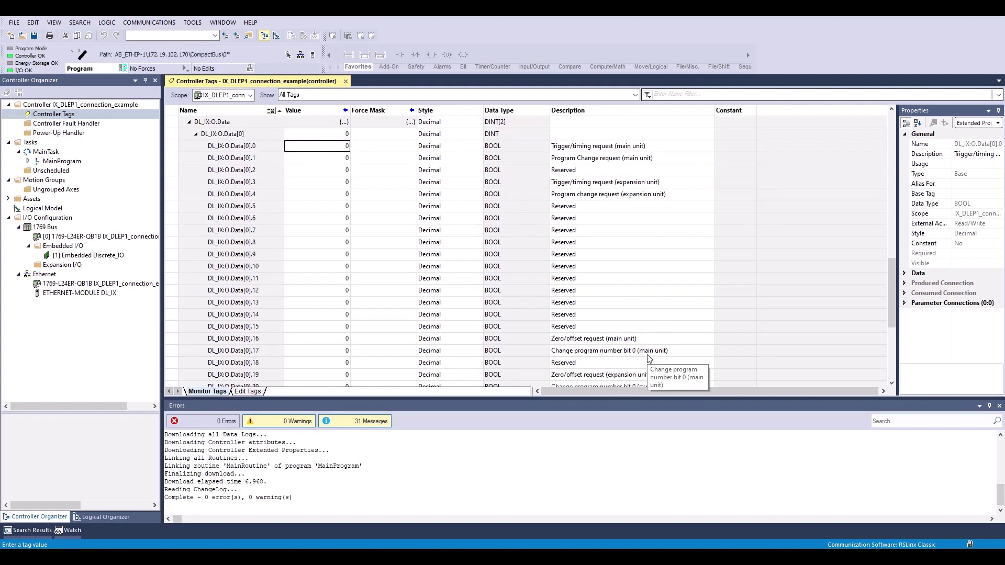
click(345, 351)
double_click(345, 351)
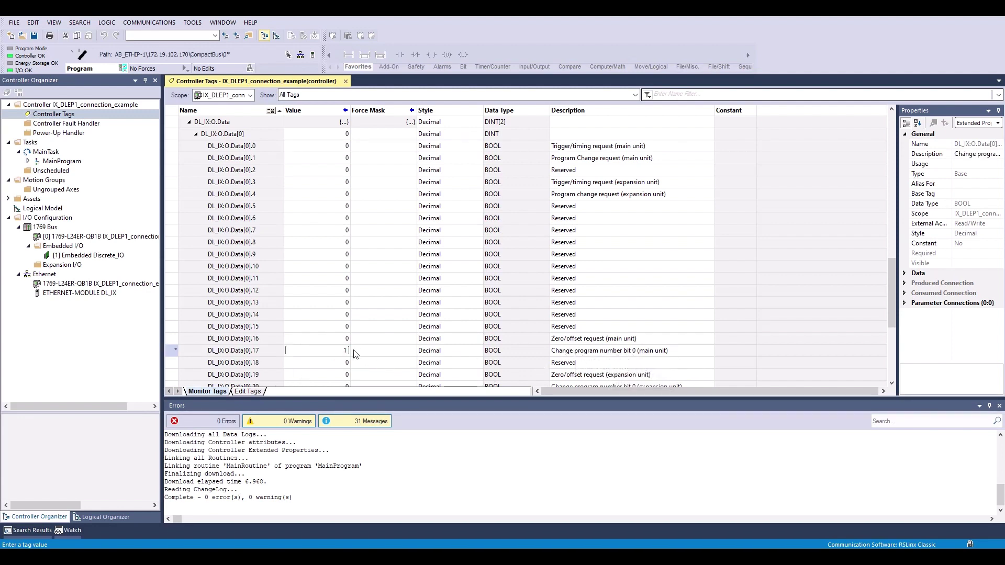
key(Return)
click(345, 159)
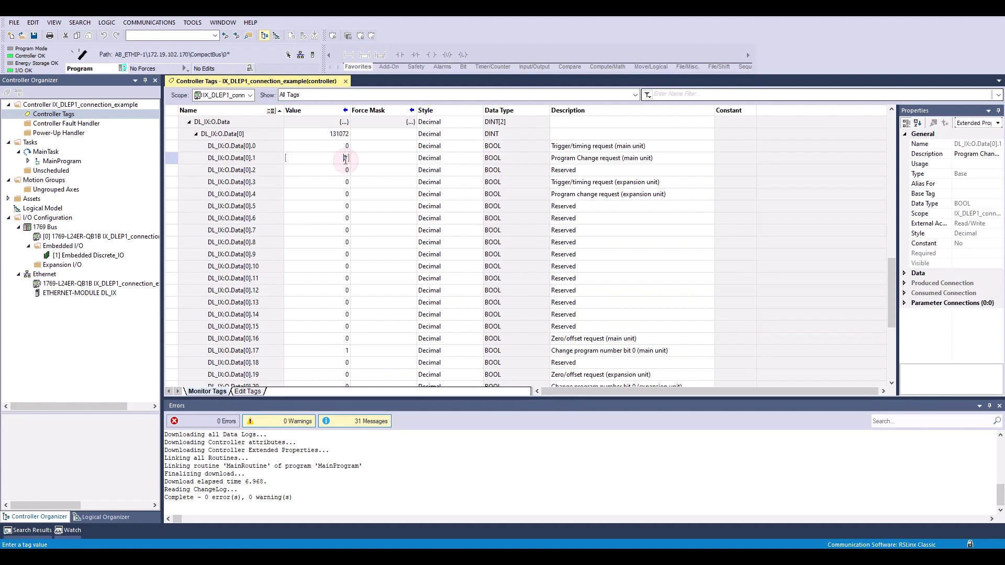
click(346, 159)
key(Return)
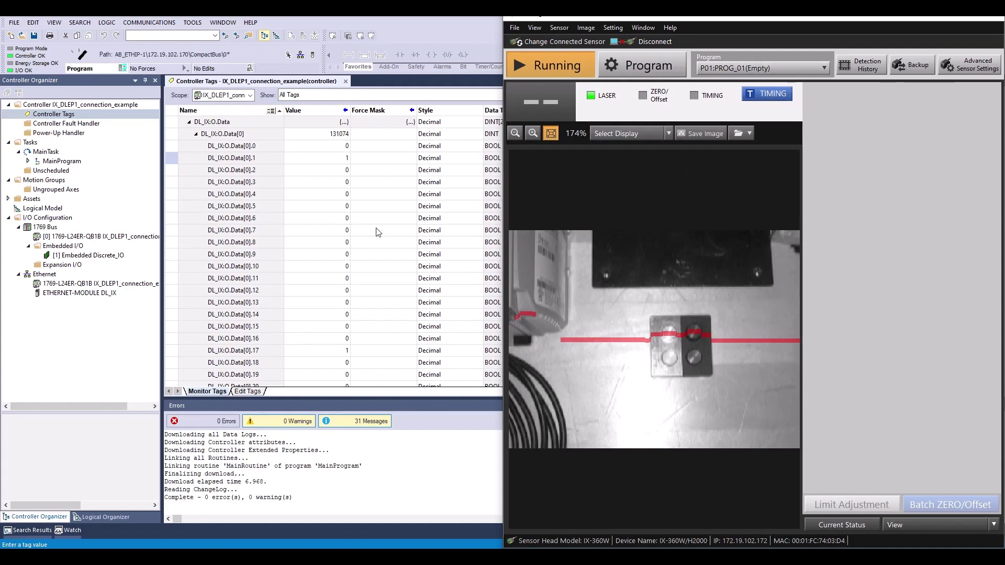
Set bit .17 to 0 and toggle change request bit .1 to 0 then 1, returning to P00.
click(333, 351)
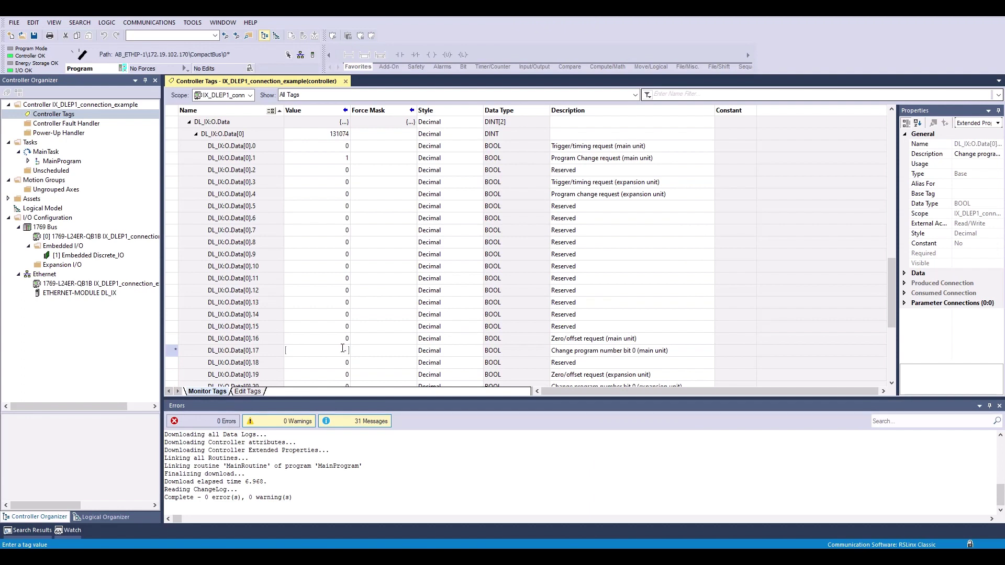
text(0)
click(331, 161)
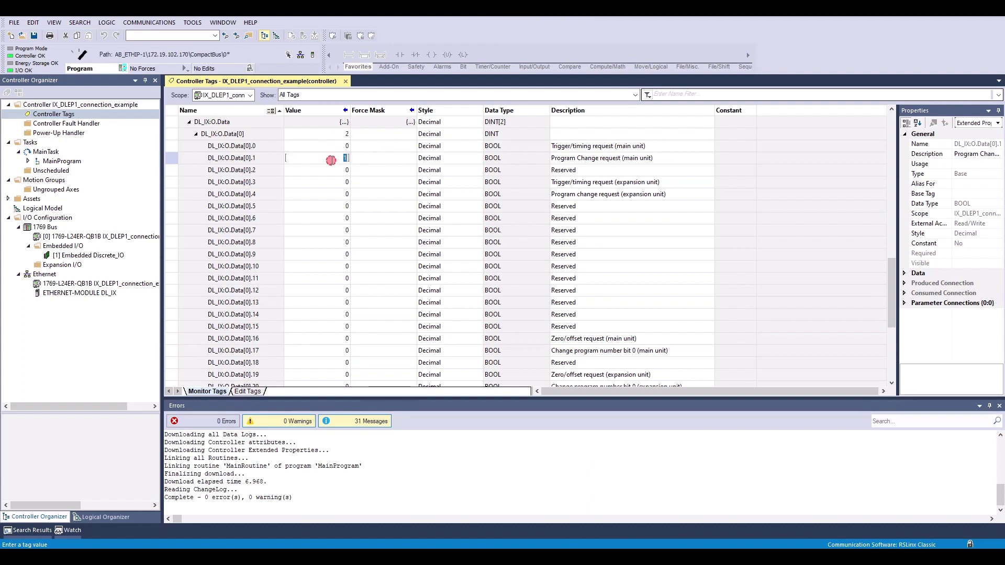
key(Return)
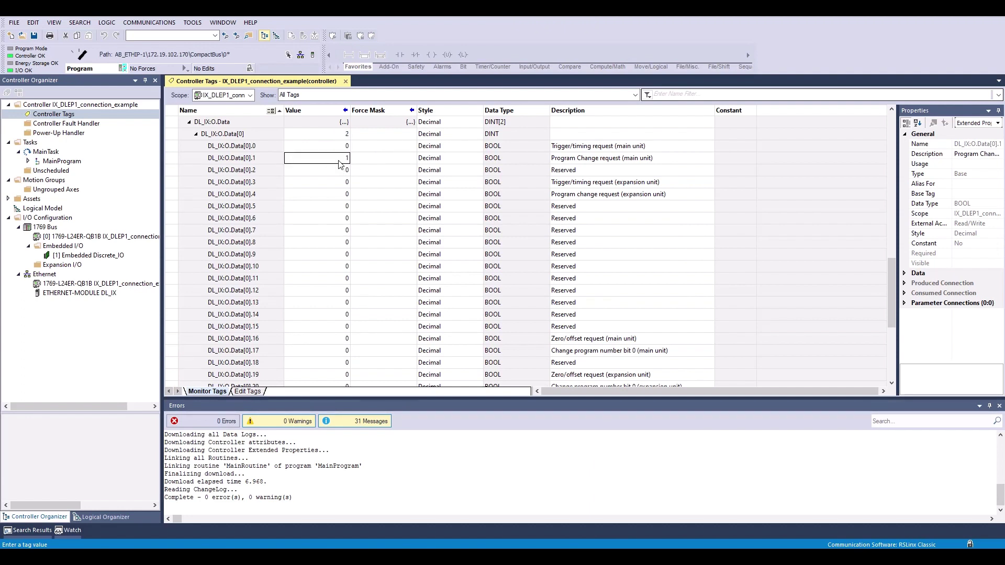
click(347, 160)
text(0)
key(Return)
click(339, 161)
text(1)
key(Return)
key(alt+Tab)
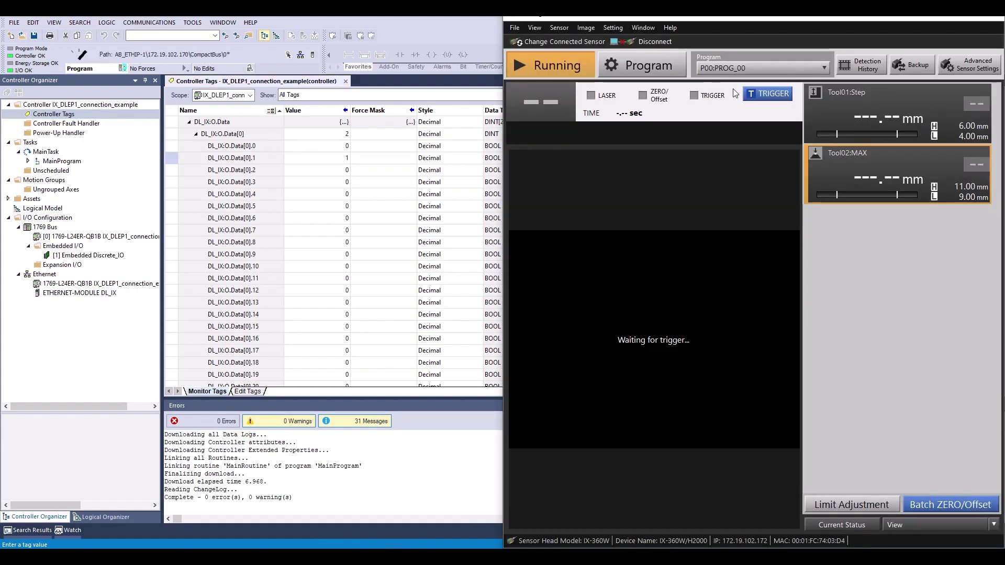
Set DL_IX:O.Data[0].0 to 1 and see the OK result: Tool01 5.06 mm, Tool02 10.39 mm.
double_click(332, 147)
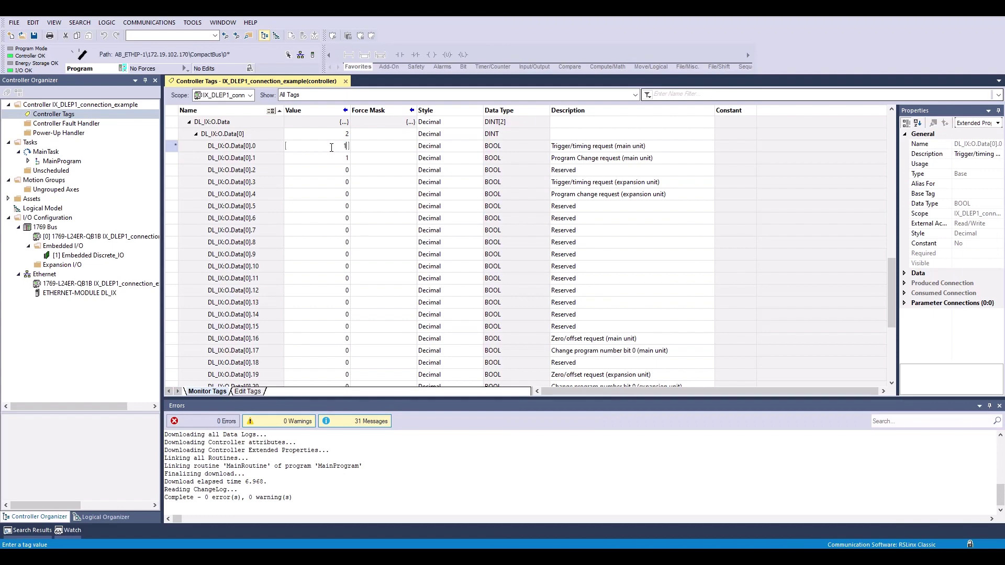
text(1)
key(Return)
key(alt+Tab)
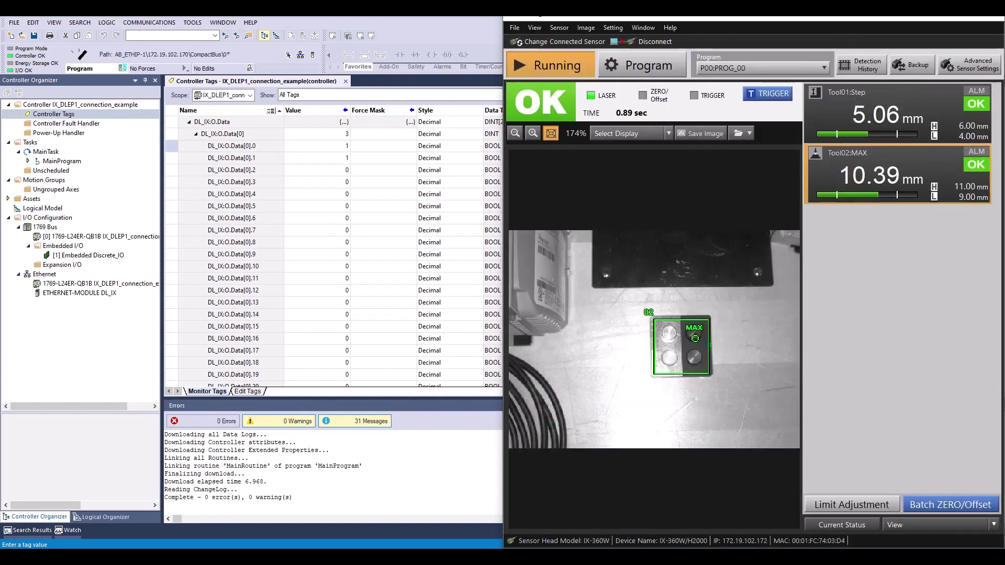